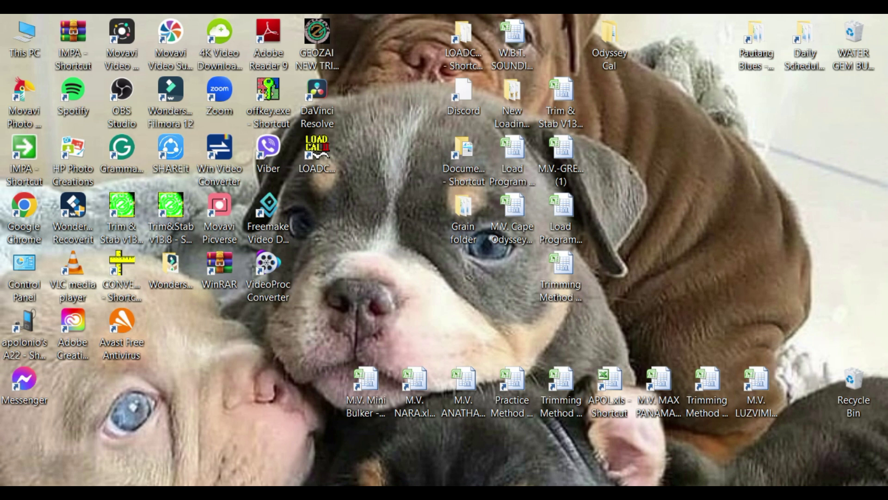
- Open the Problem 5.2.2 MV Nara image and review its ROB table and the displacement, cargo and draft calculations
mouse_move(444, 493)
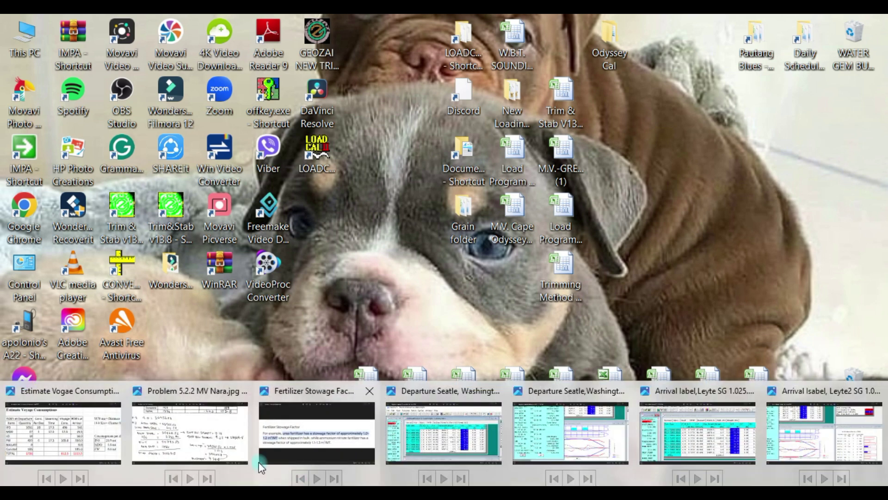
left_click(211, 431)
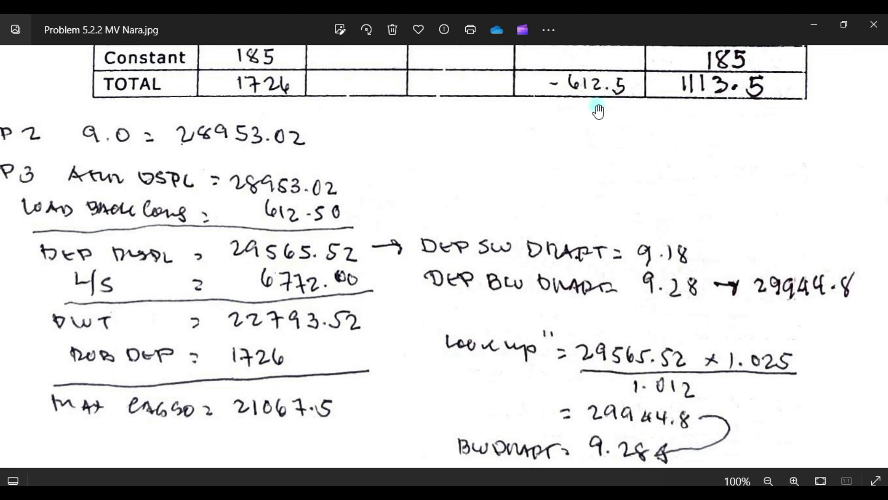
scroll(597, 111, "up", 6)
left_click_drag(543, 87, 539, 347)
left_click_drag(544, 416, 541, 308)
left_click_drag(539, 458, 488, 238)
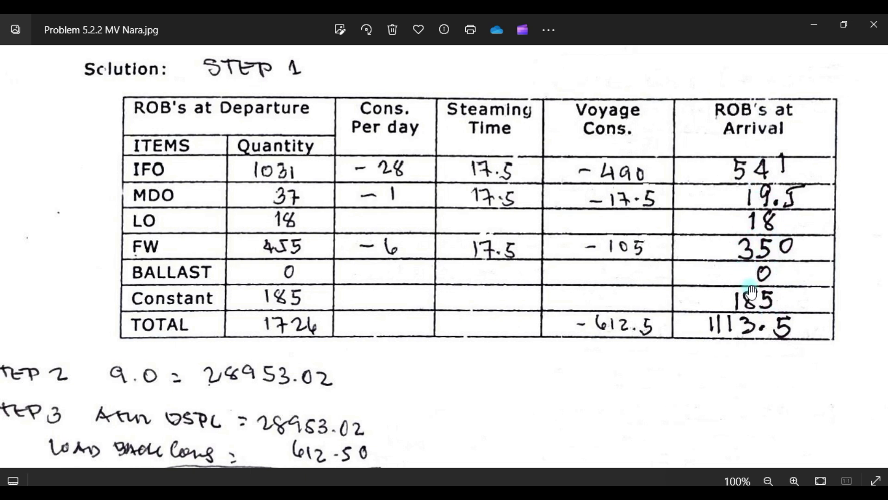
left_click_drag(732, 372, 702, 127)
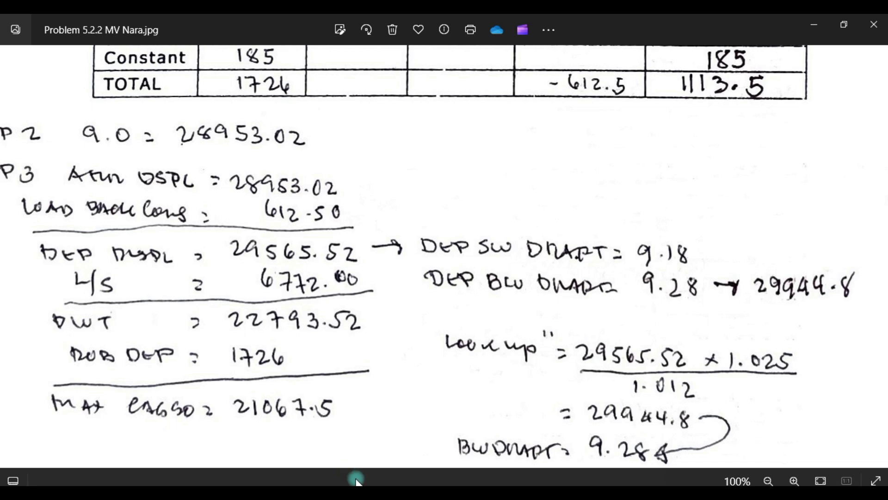
- Switch to Loadcal II and review the initial loading data, including constants, sea condition, maximum draft and sea water S.G
mouse_move(373, 493)
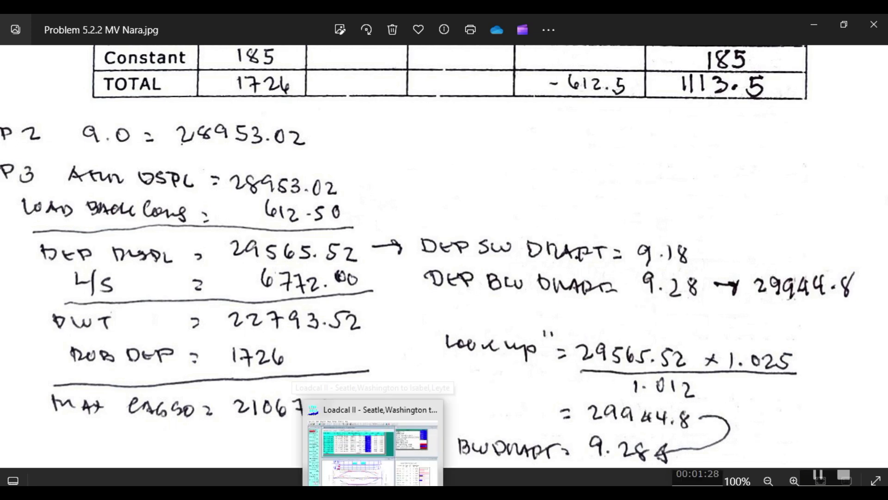
mouse_move(365, 456)
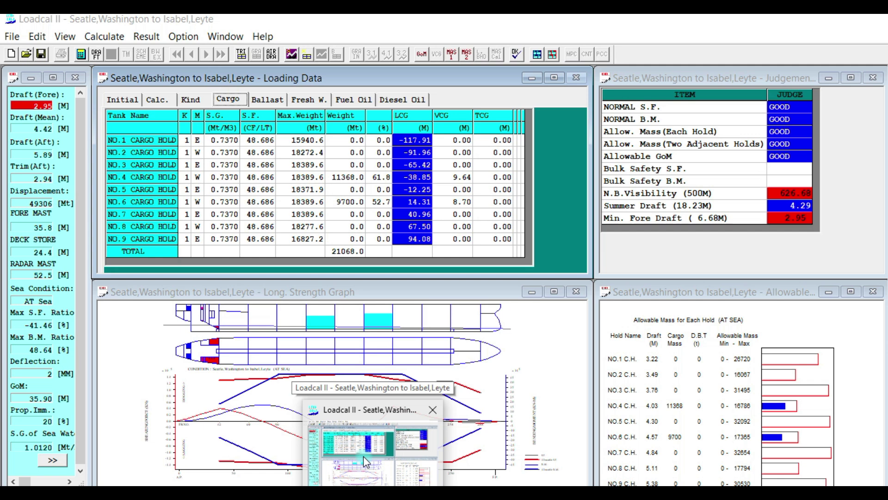
left_click(365, 457)
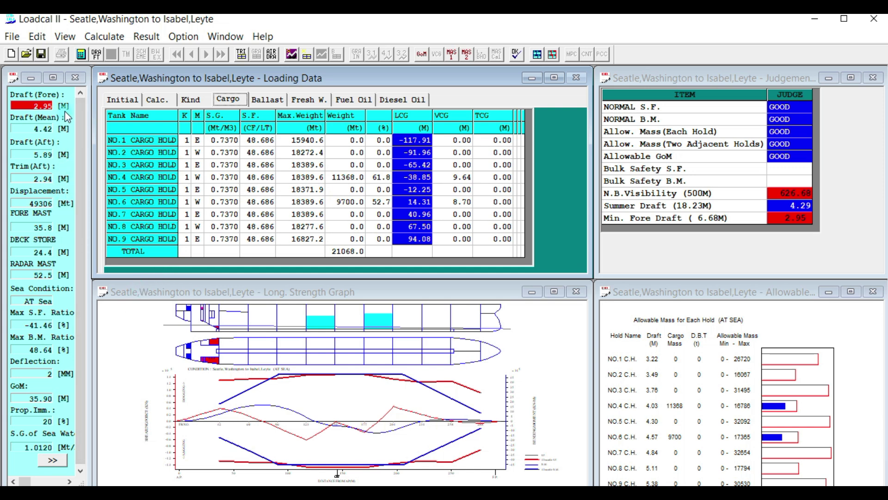
left_click(126, 99)
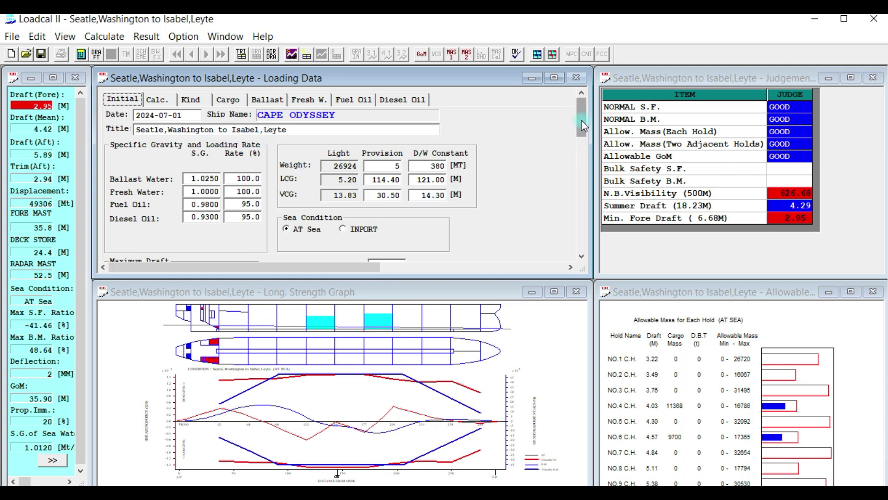
scroll(583, 128, "down", 3)
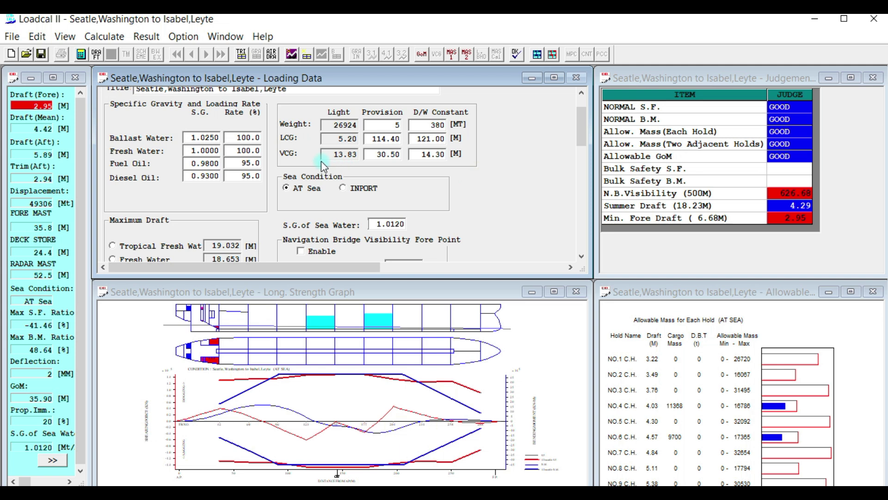
left_click_drag(584, 125, 585, 140)
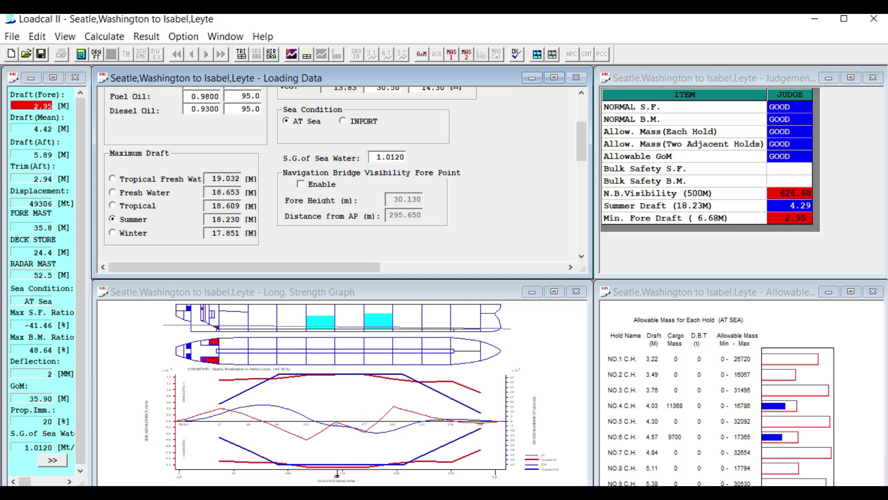
- Check the dock water density calculation in the MV Nara image, and return to the start of Loadcal II's initial data
mouse_move(445, 493)
left_click(200, 451)
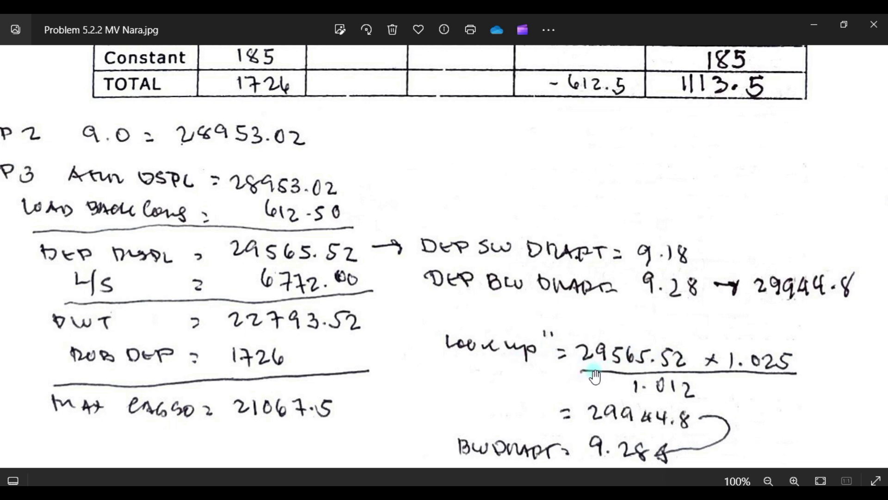
left_click(813, 25)
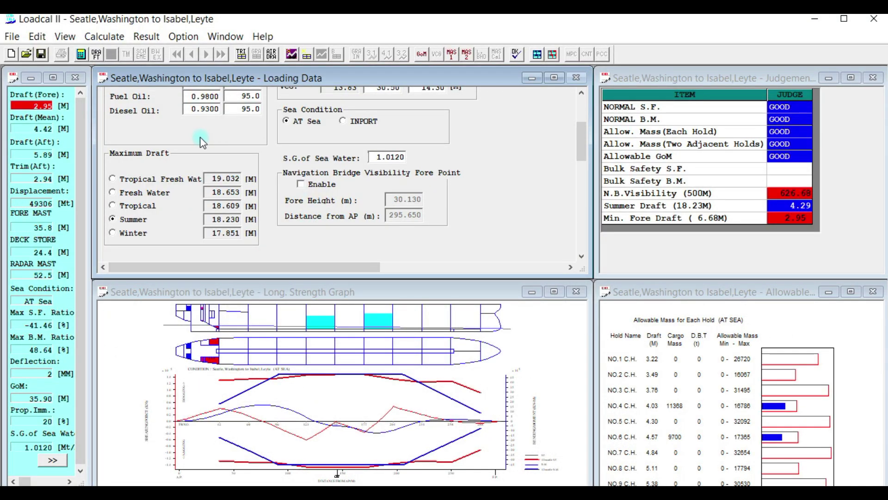
left_click_drag(581, 147, 586, 123)
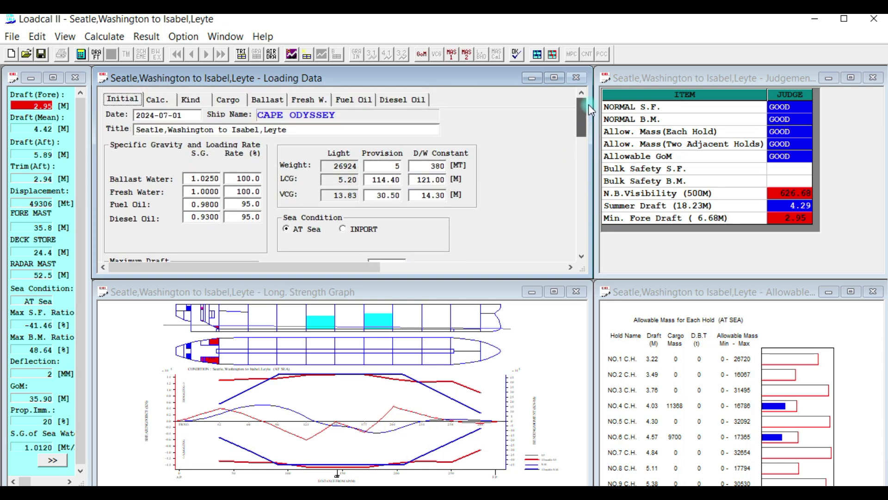
- Show the cargo kind data, and consult the Problem 5.2.2 statement and the Fertilizer Stowage Factor image for the cargo's properties
left_click(193, 100)
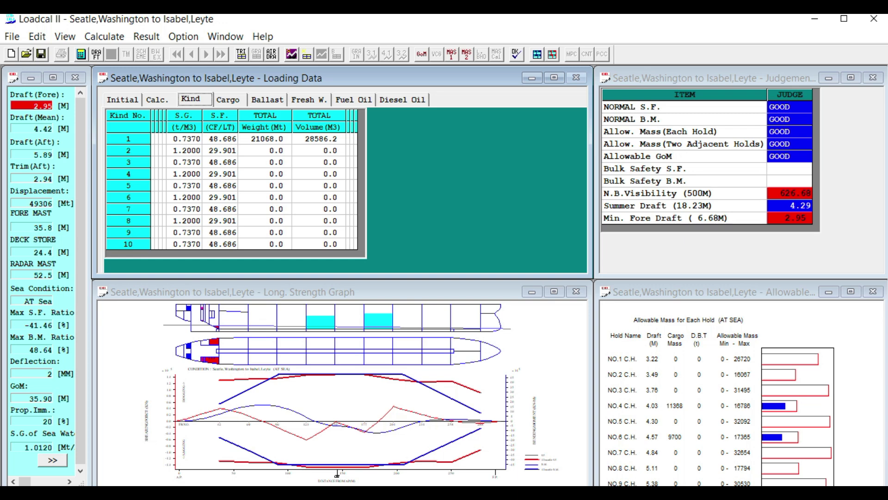
mouse_move(444, 493)
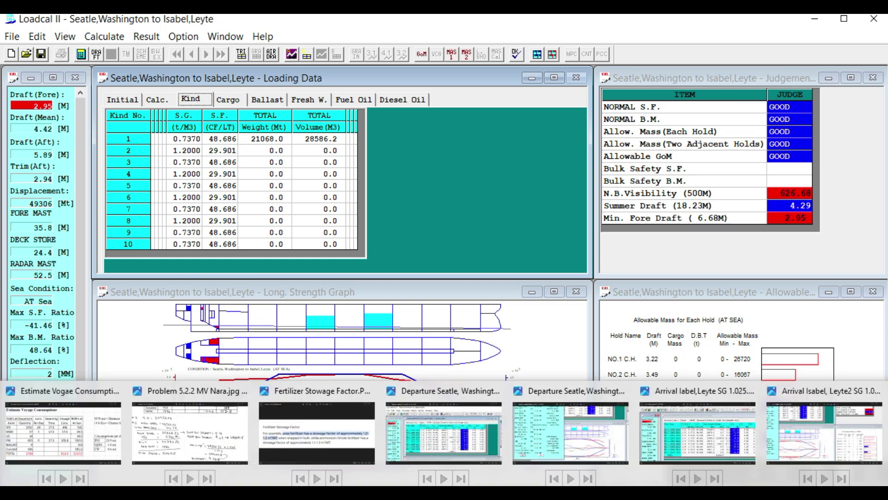
left_click(199, 420)
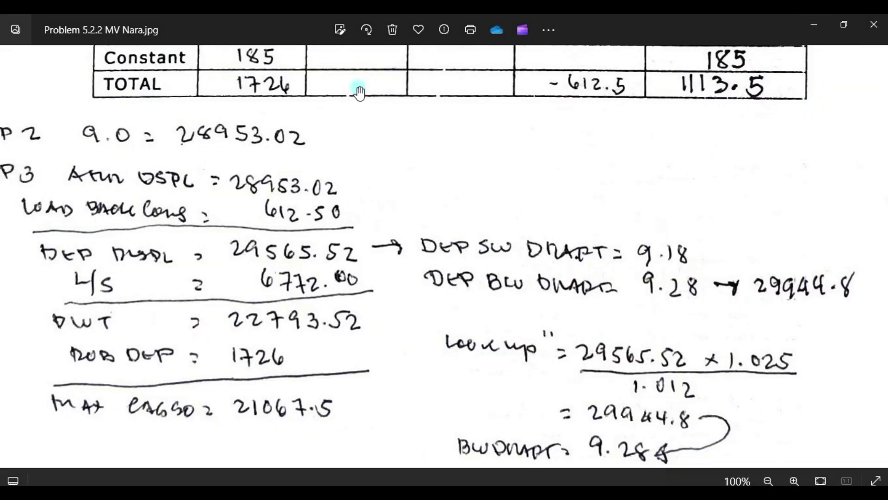
left_click_drag(357, 88, 301, 433)
left_click_drag(337, 175, 395, 499)
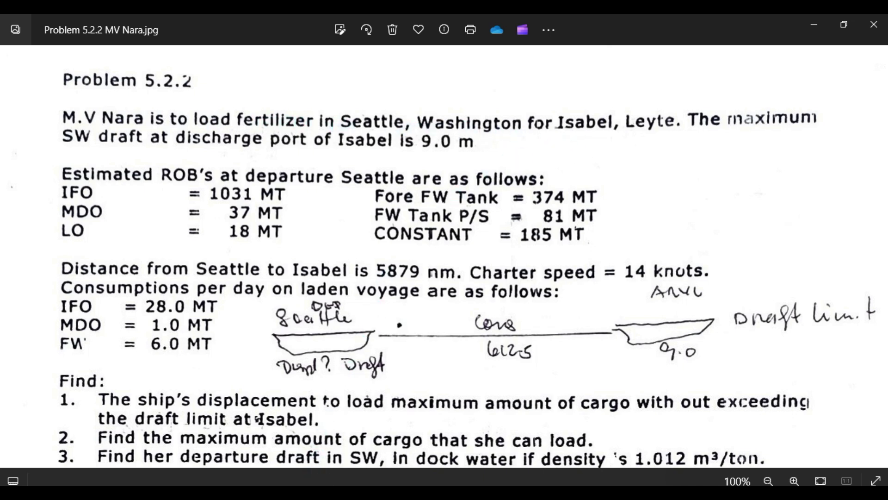
mouse_move(444, 495)
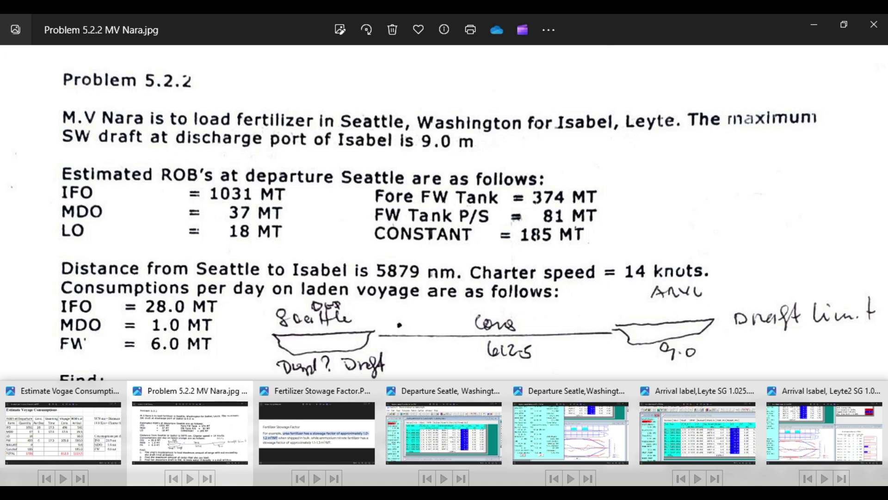
left_click(326, 443)
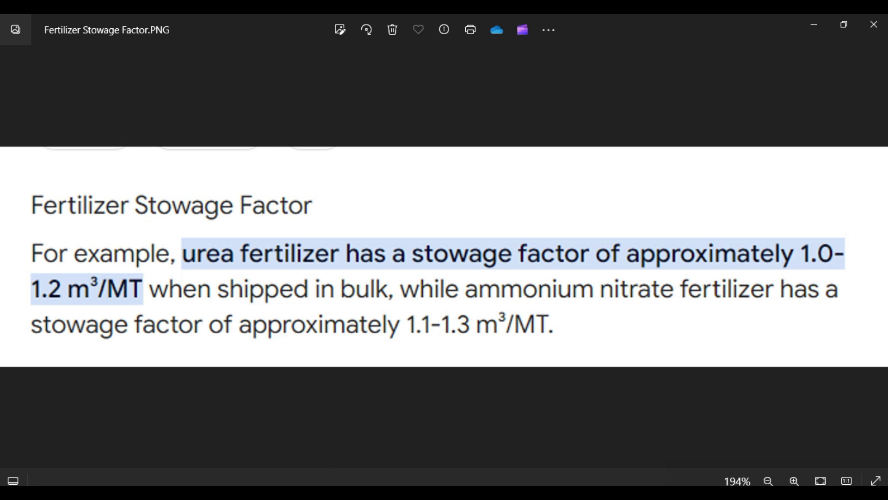
- Return to Loadcal II and inspect the S.G. entries of cargo kinds 2, 4, 6 and 8
mouse_move(373, 493)
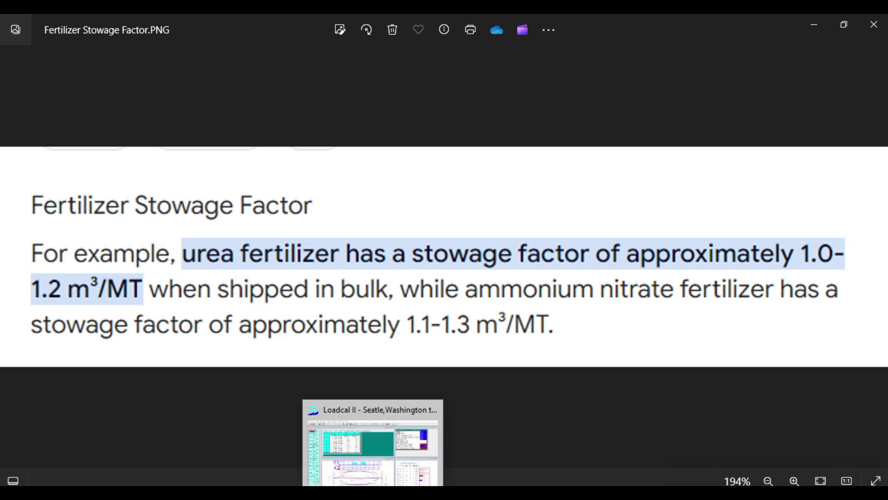
left_click(373, 441)
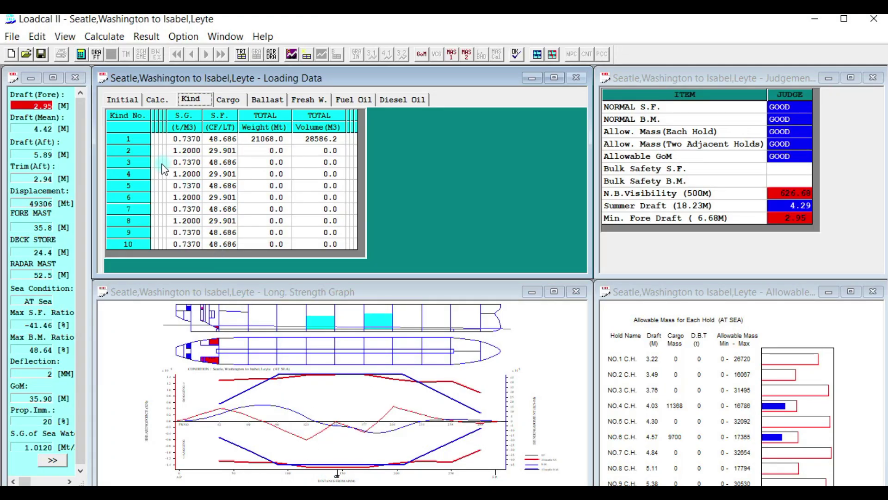
left_click(186, 150)
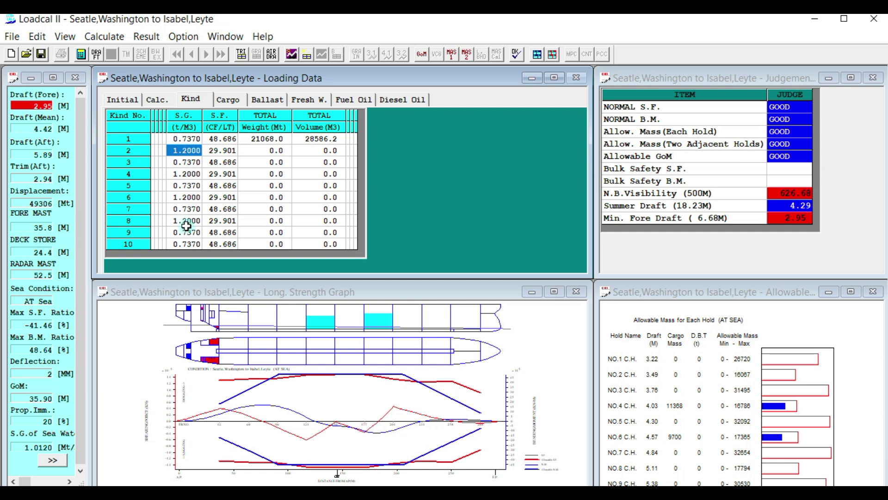
left_click(186, 173)
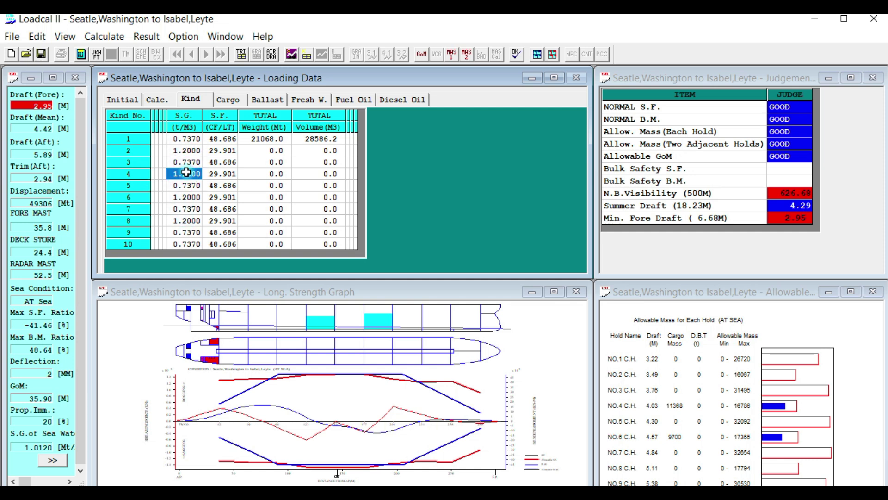
left_click(185, 198)
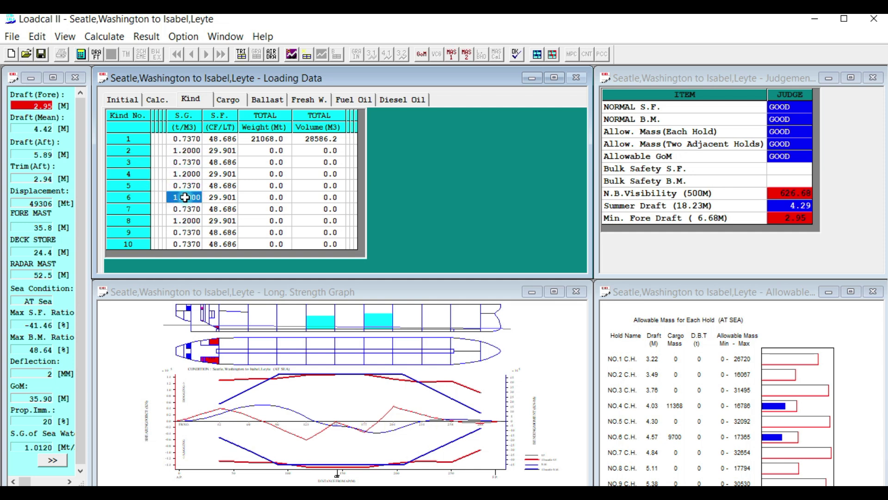
left_click(178, 221)
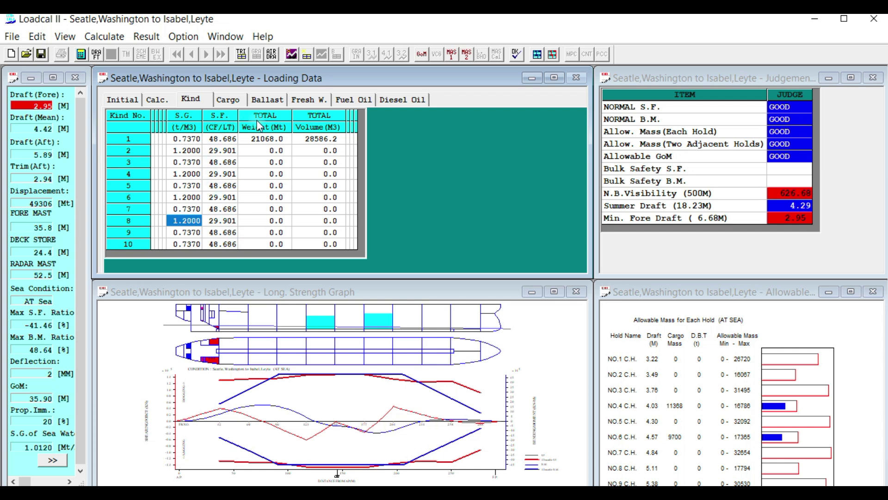
- Show the fuel oil tank data and compare it with the IFO quantities in the MV Nara image's ROB table
left_click(352, 101)
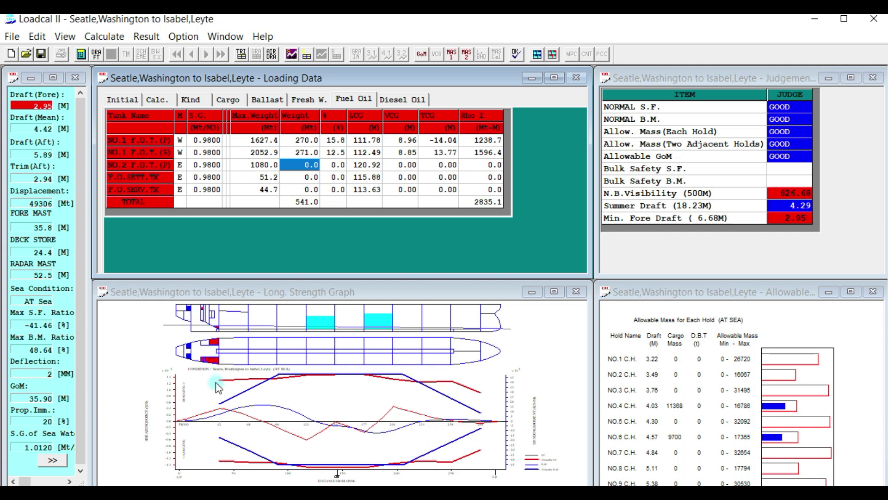
mouse_move(336, 493)
left_click(175, 444)
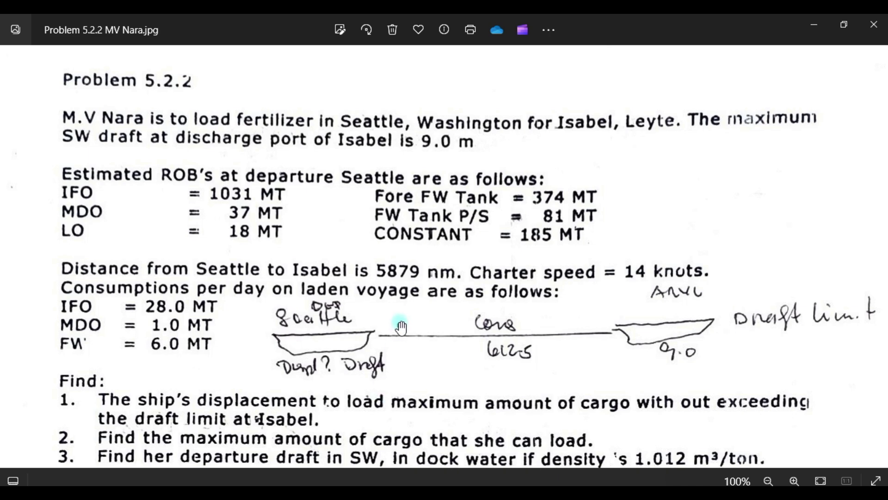
scroll(403, 382, "down", 5)
left_click_drag(372, 411, 392, 257)
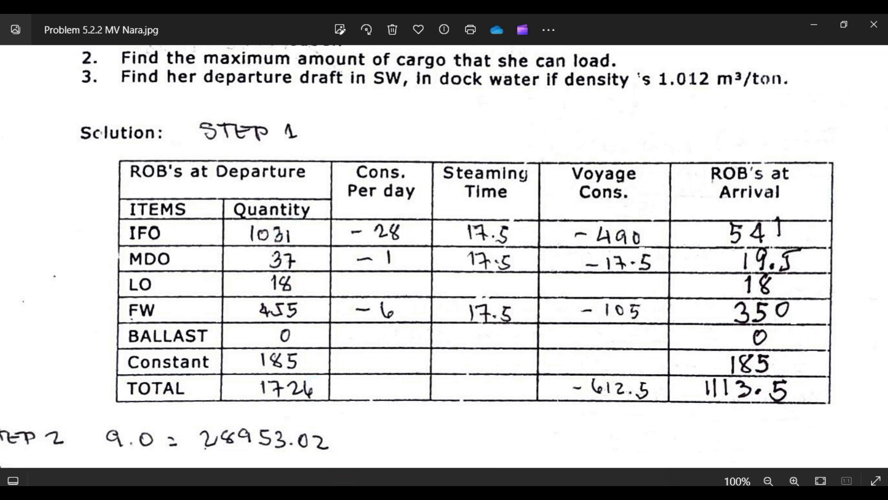
mouse_move(372, 493)
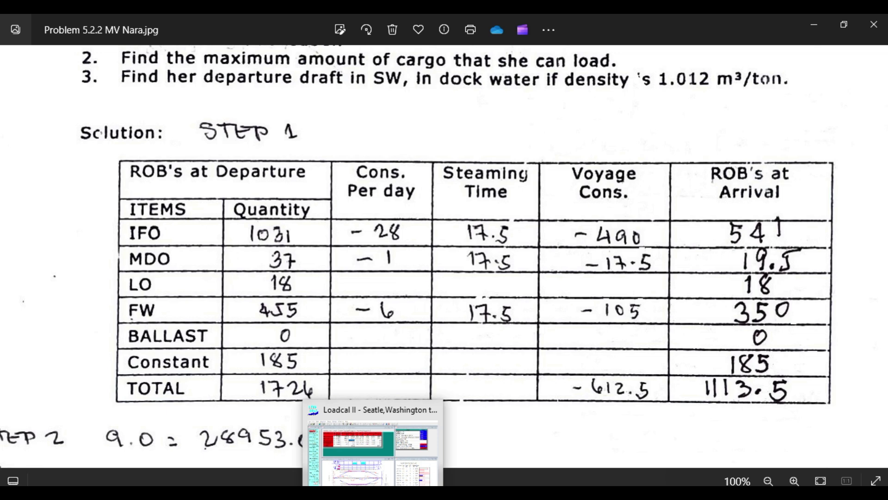
left_click(366, 437)
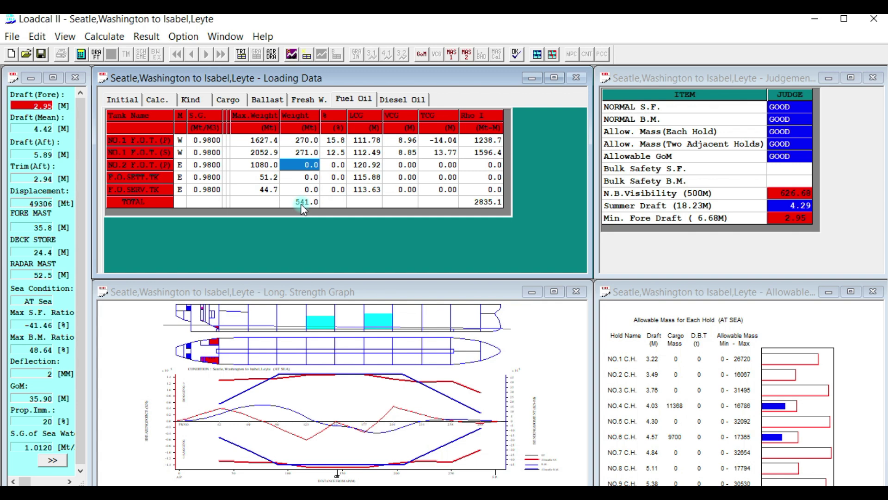
- Set the weight of NO.1 F.O.T.(P) to 515 Mt and recalculate the loading condition, dismissing any error dialog
left_click(304, 139)
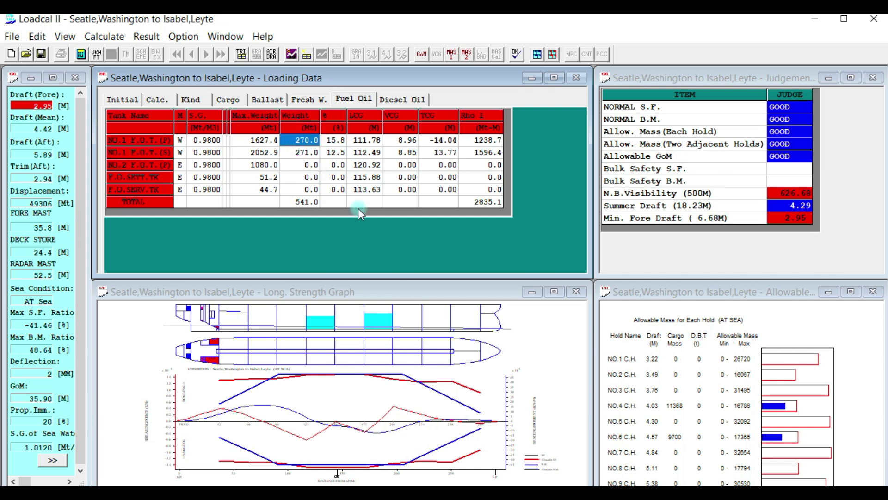
type("515")
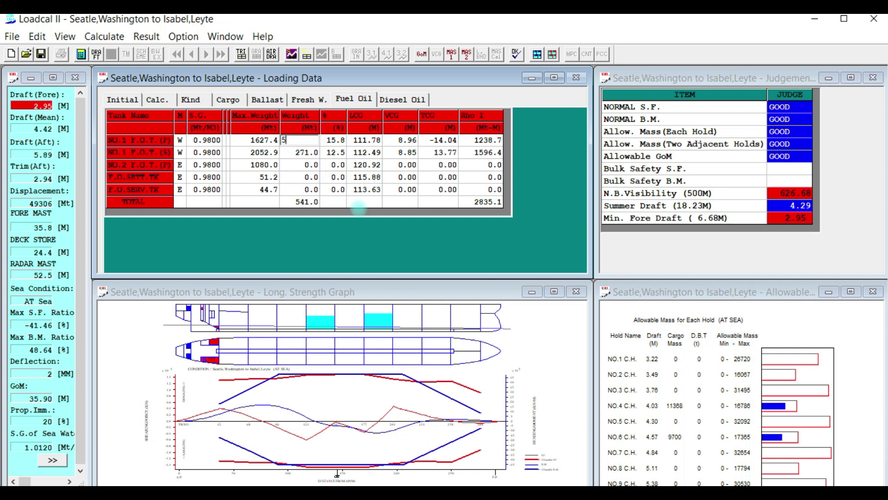
left_click(359, 208)
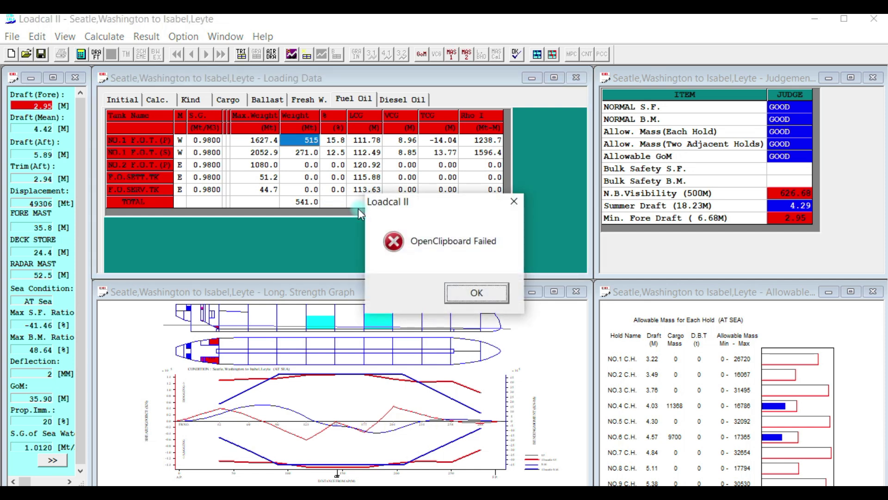
left_click(480, 292)
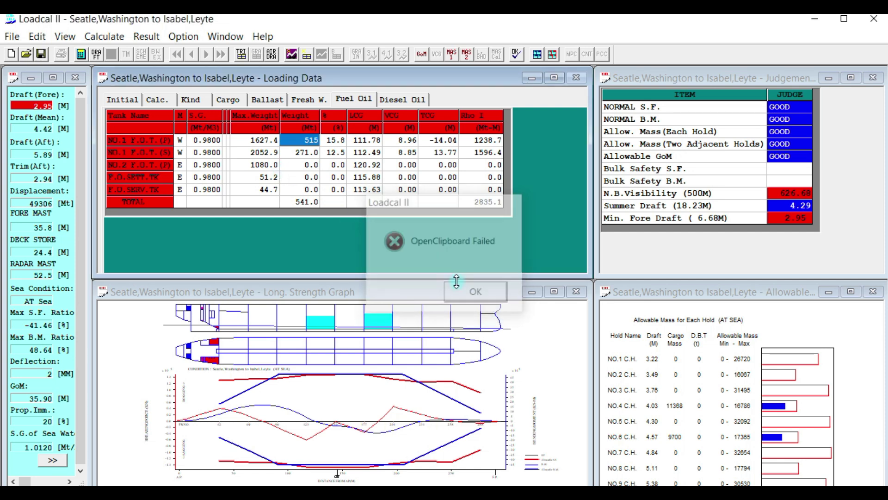
left_click(79, 58)
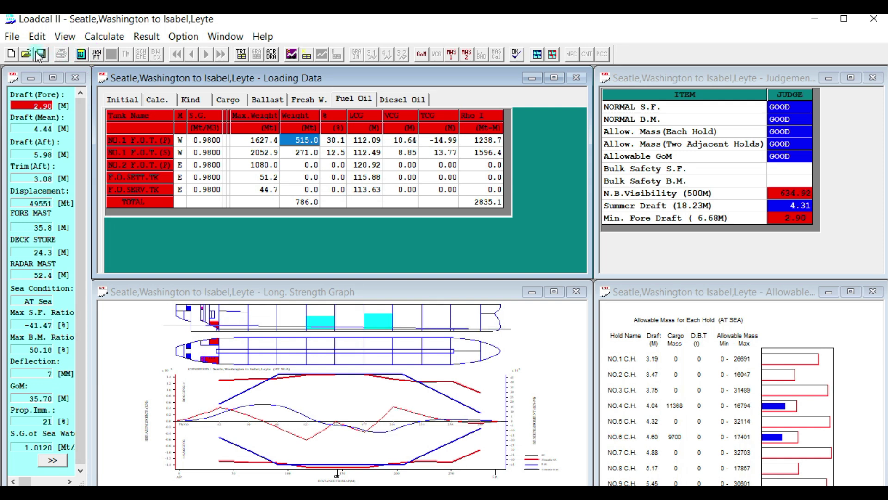
- Save the loading condition over the existing Seatle,Washington to Isabel,Leyte entry
left_click(40, 54)
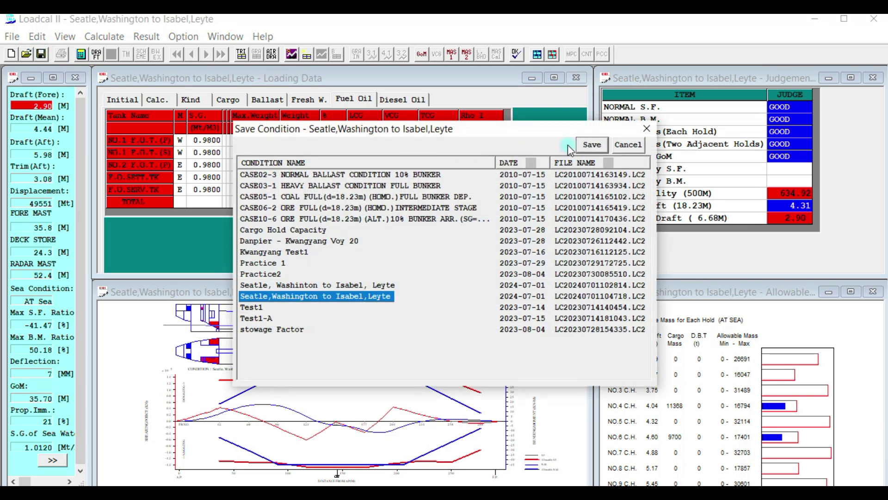
left_click(592, 145)
left_click(386, 298)
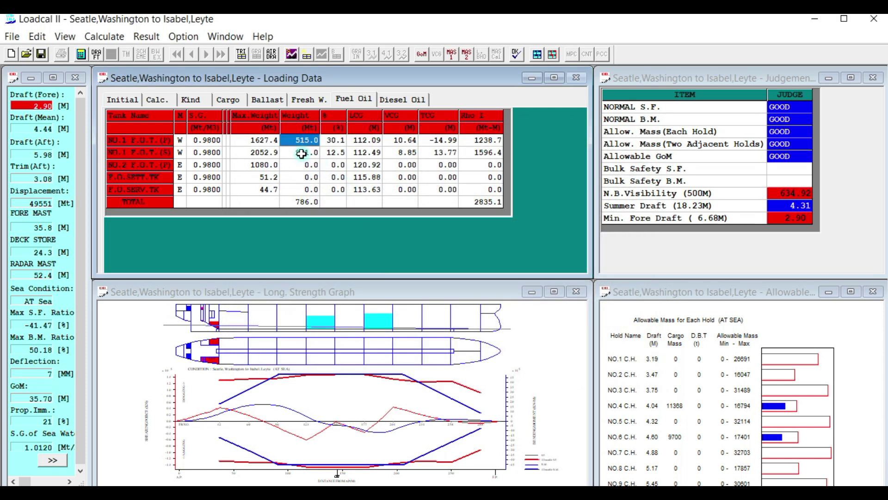
- Set the weight of NO.1 F.O.T.(S) to 516 Mt and recalculate the loading condition, dismissing any error dialogs
left_click(302, 153)
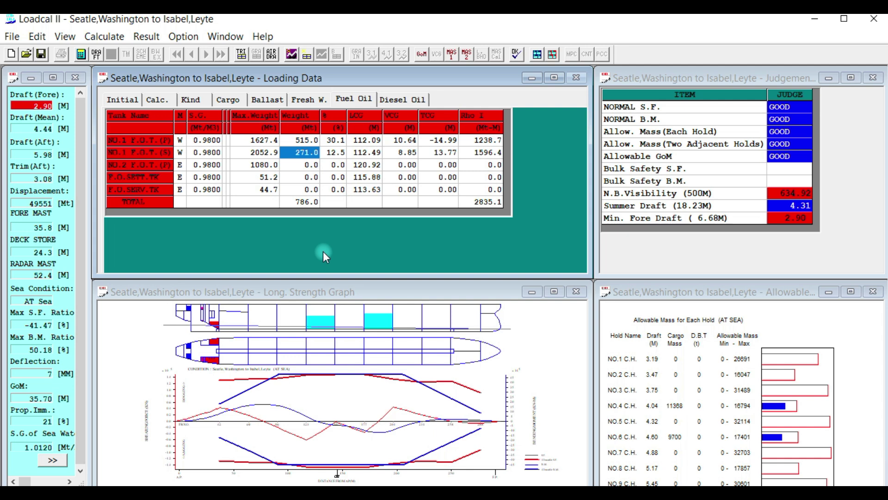
type("516")
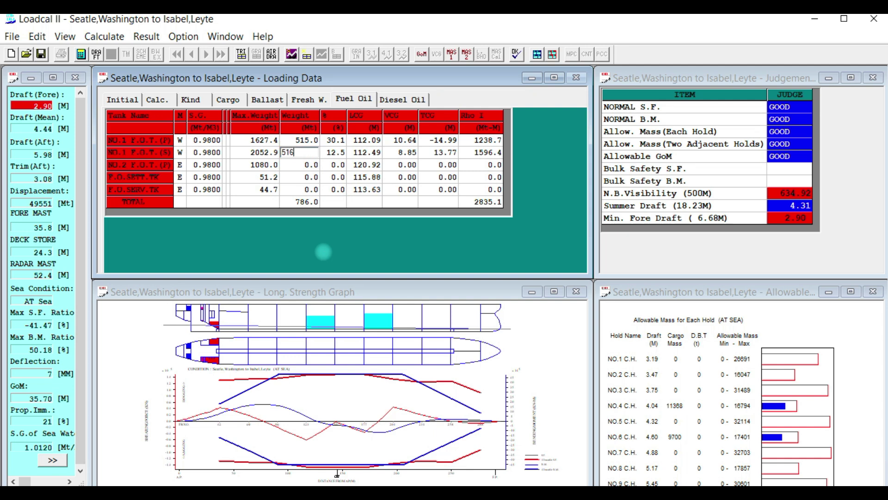
key("Return")
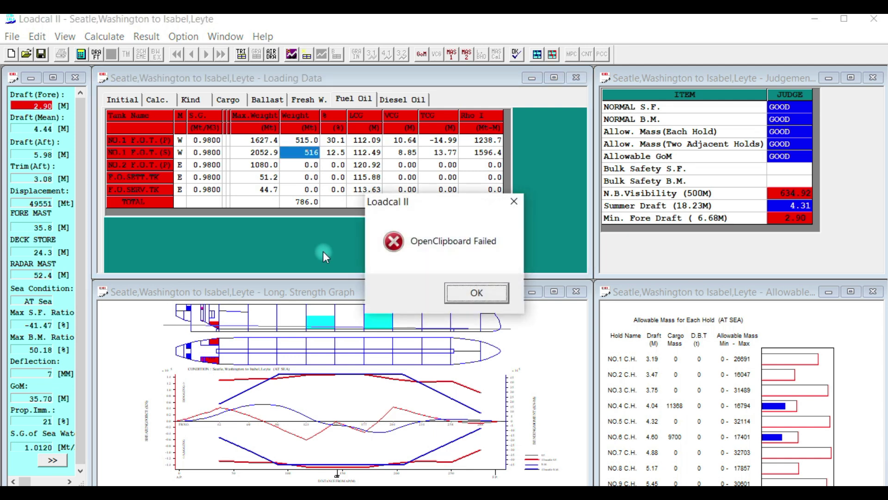
left_click(476, 293)
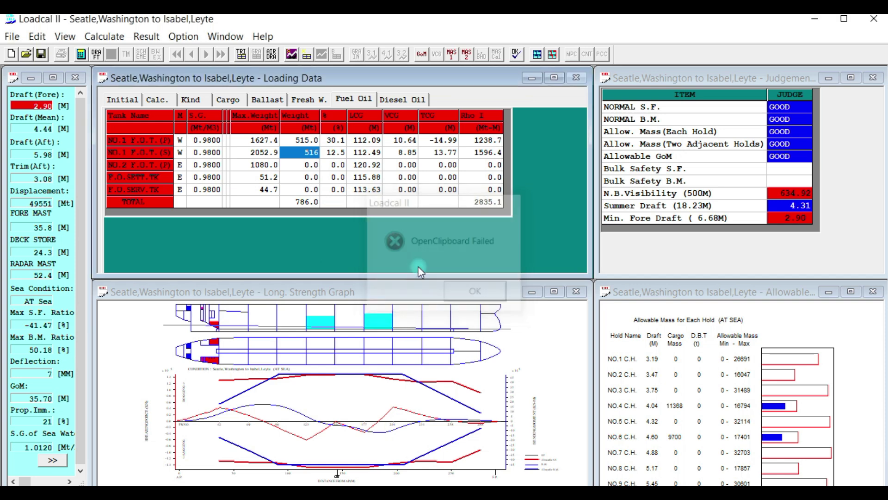
left_click(81, 55)
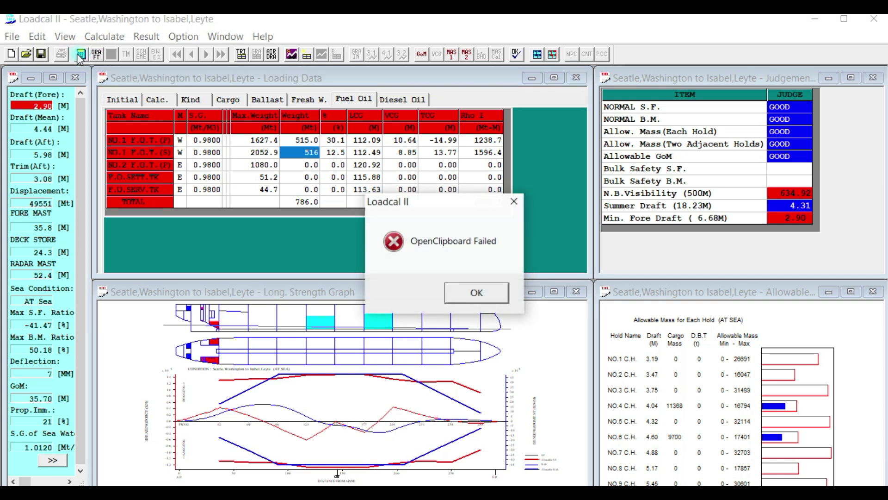
left_click(465, 297)
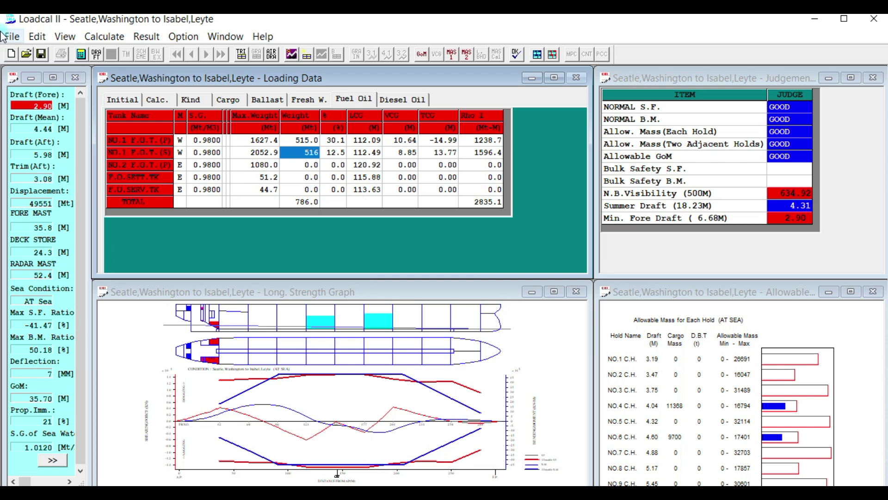
- Save the updated fuel oil weights to the Seatle,Washington to Isabel,Leyte condition, confirming the overwrite
left_click(42, 54)
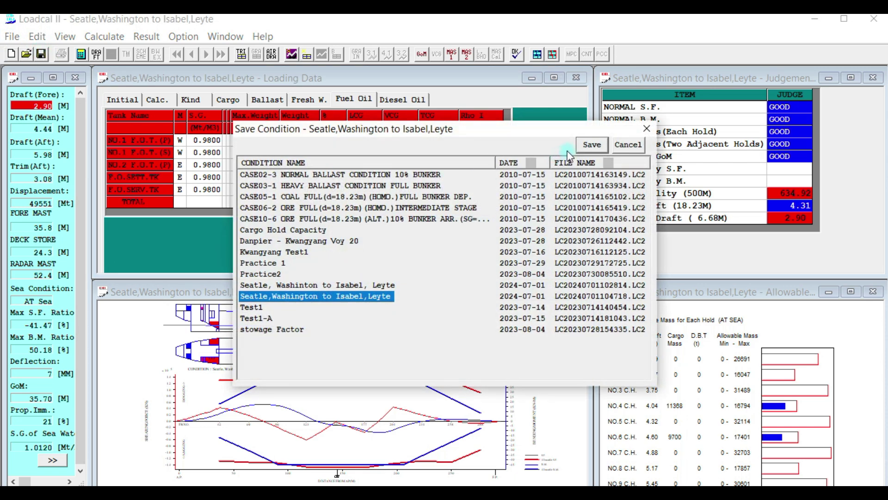
left_click(592, 145)
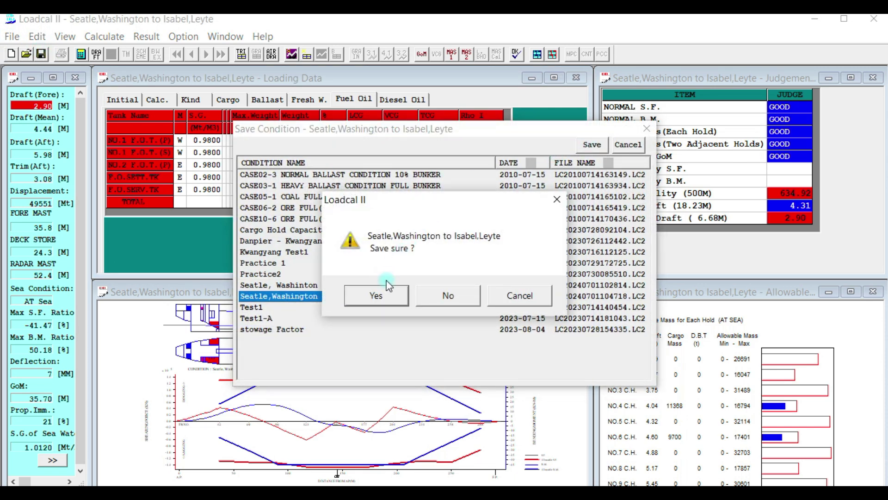
left_click(378, 297)
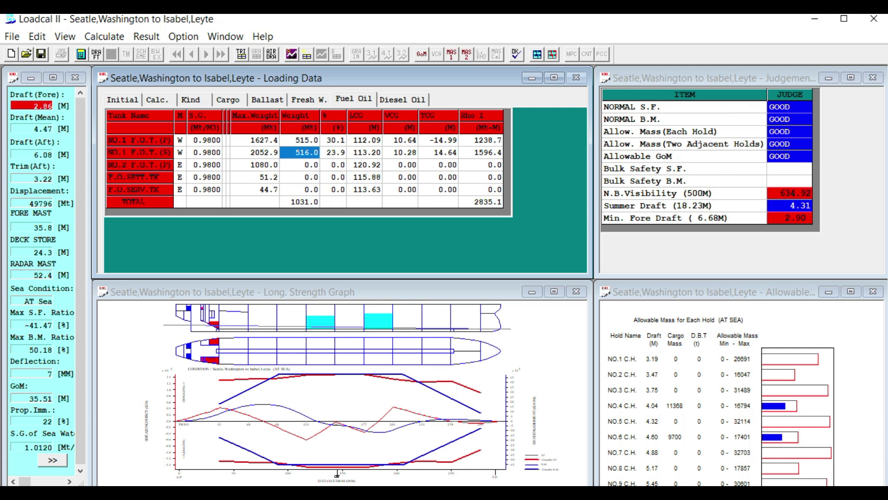
- Check the departure MDO quantity in the Problem 5.2.2 MV Nara image, and show the diesel oil tank data in Loadcal II
mouse_move(338, 493)
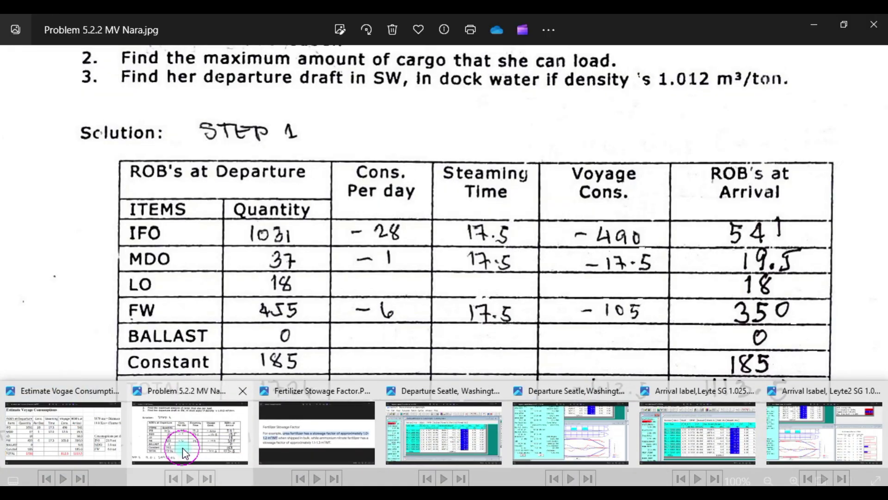
left_click(182, 472)
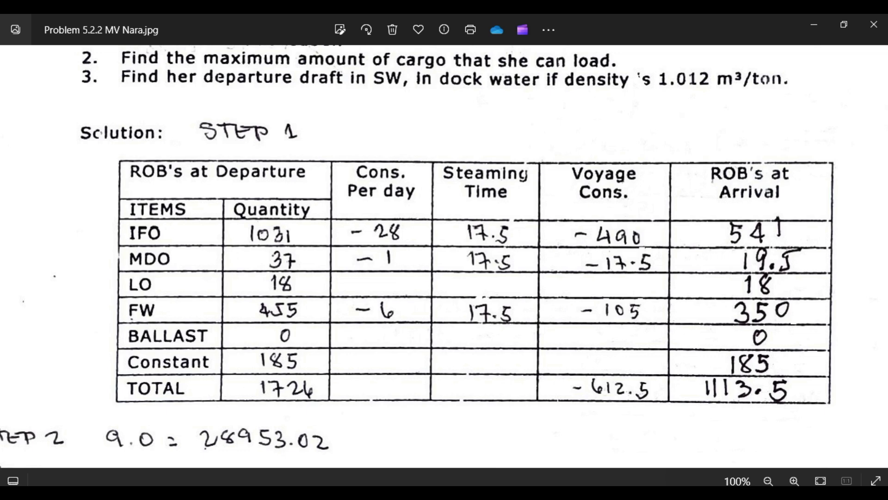
mouse_move(373, 493)
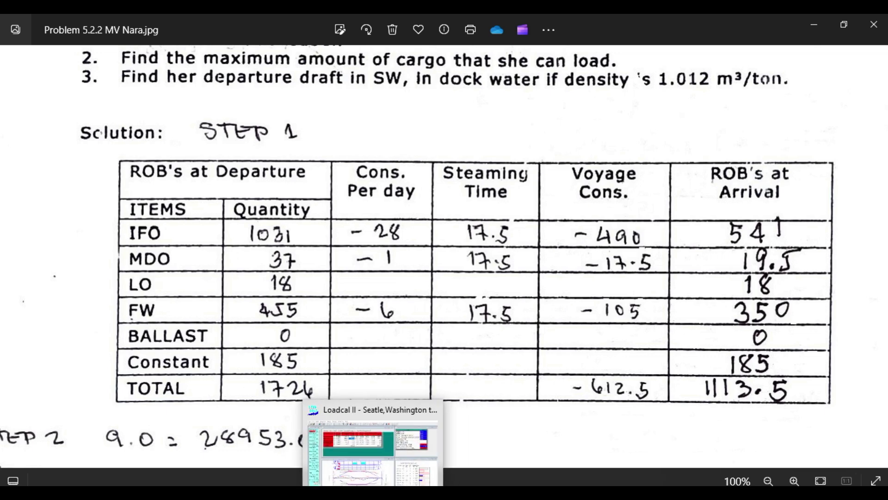
left_click(370, 481)
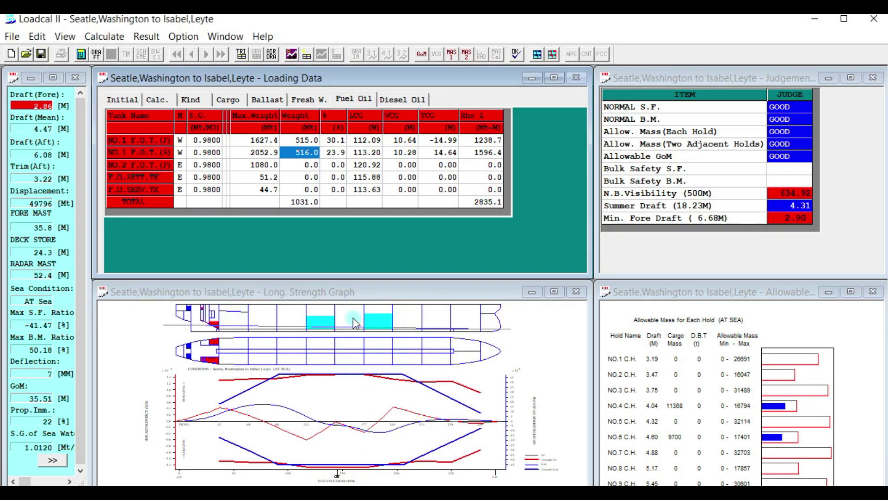
left_click(399, 99)
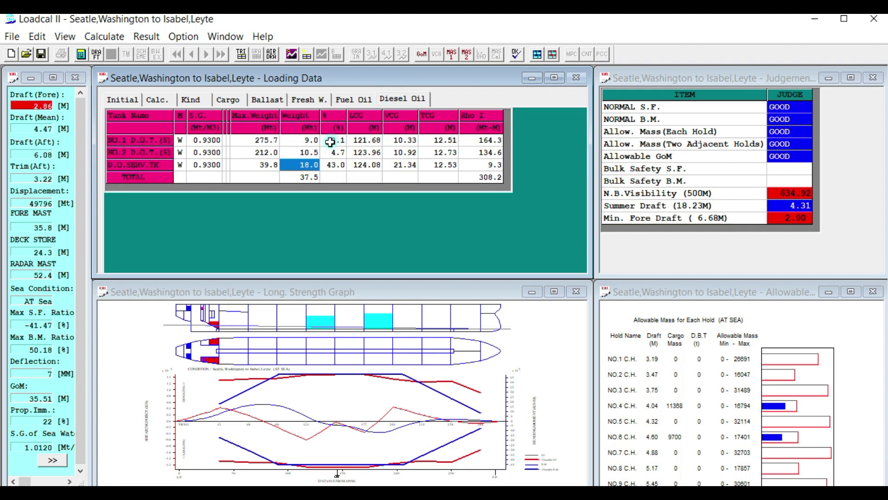
- Set the weight of NO.1 D.O.T.(S) to 18 Mt, re-entering it if the value is not accepted
left_click(307, 142)
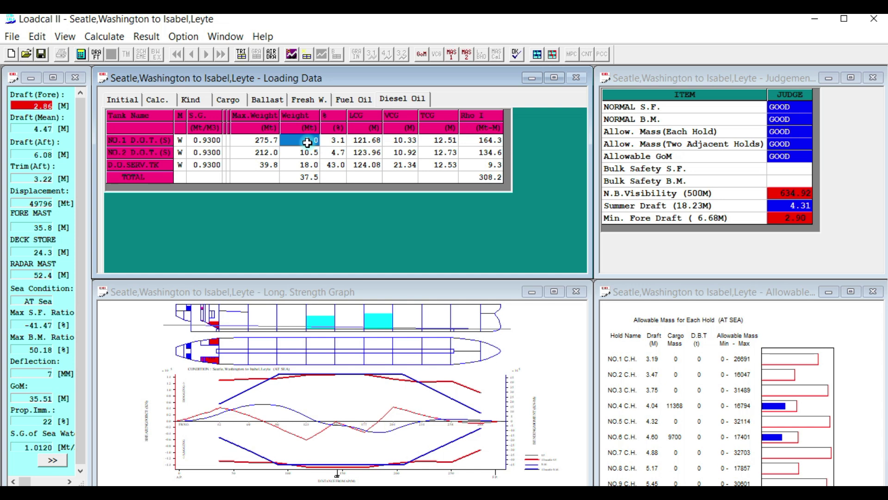
left_click(308, 201)
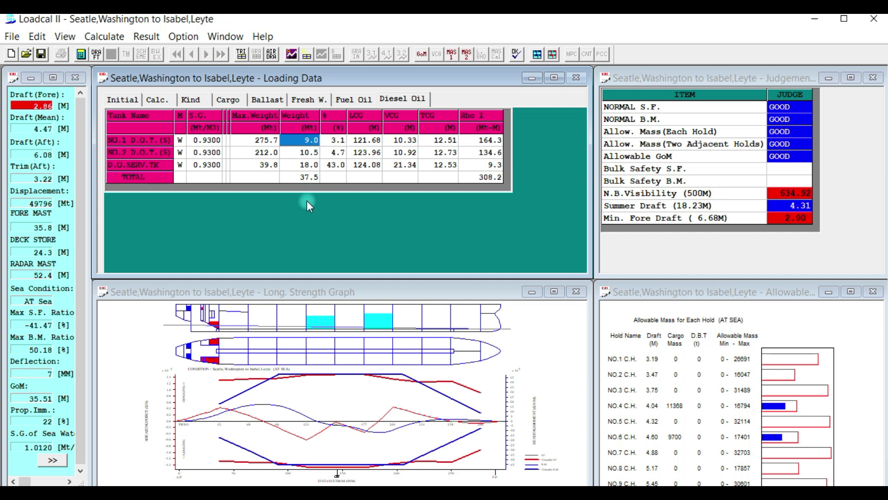
type("18")
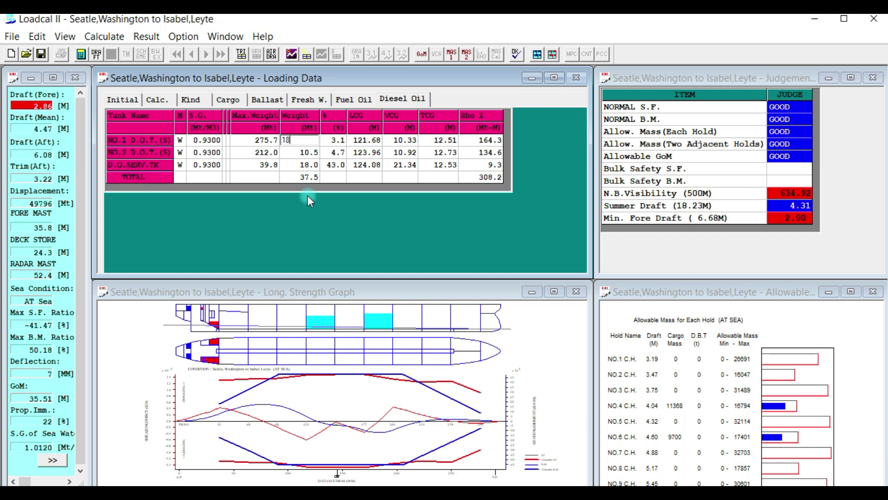
left_click(307, 153)
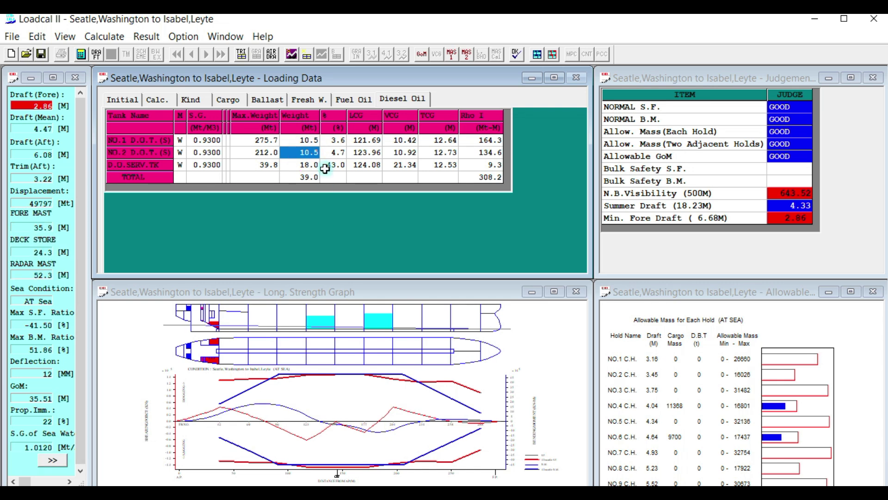
left_click(305, 139)
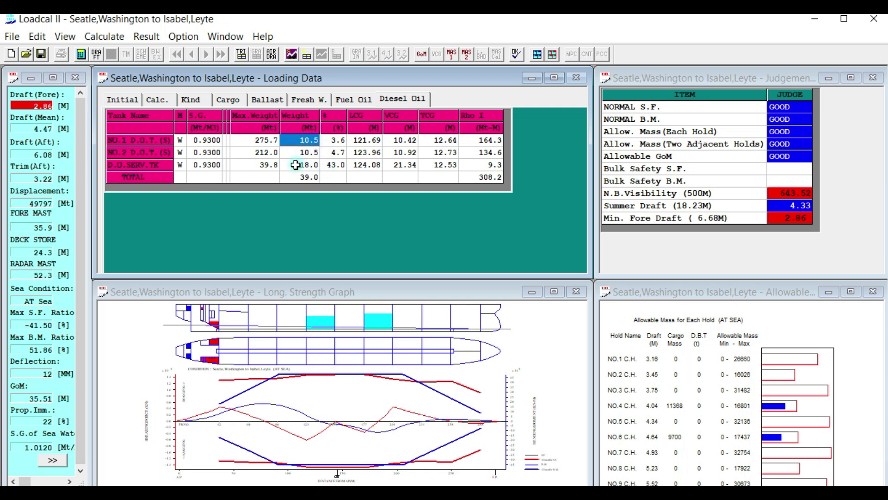
type("18")
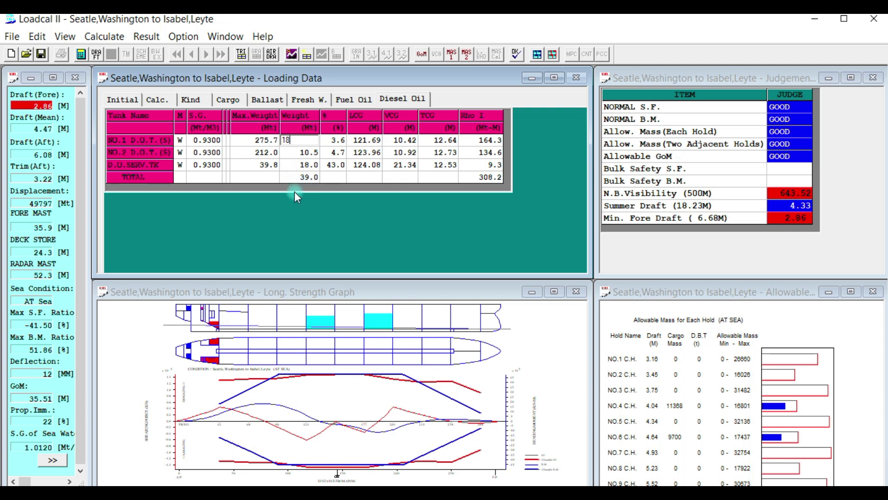
left_click(294, 191)
key("Return")
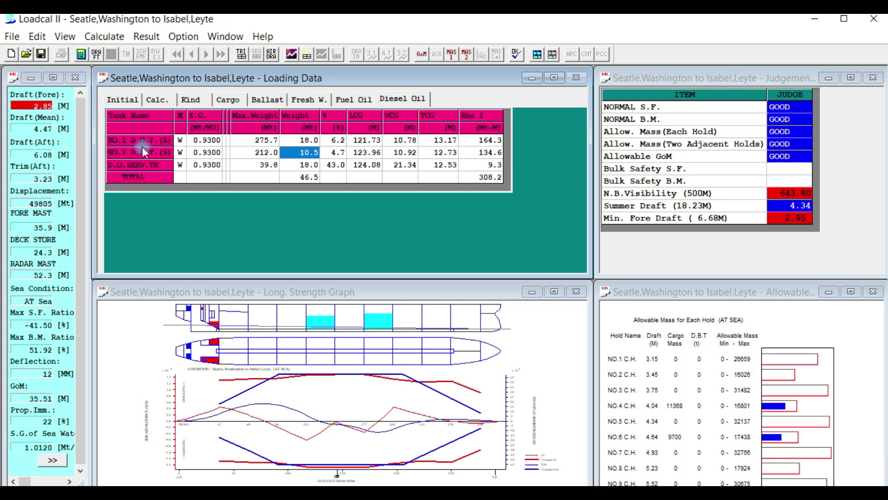
- Set the weight of NO.2 D.O.T.(S) to 19 Mt
left_click(311, 177)
type("19")
key("Return")
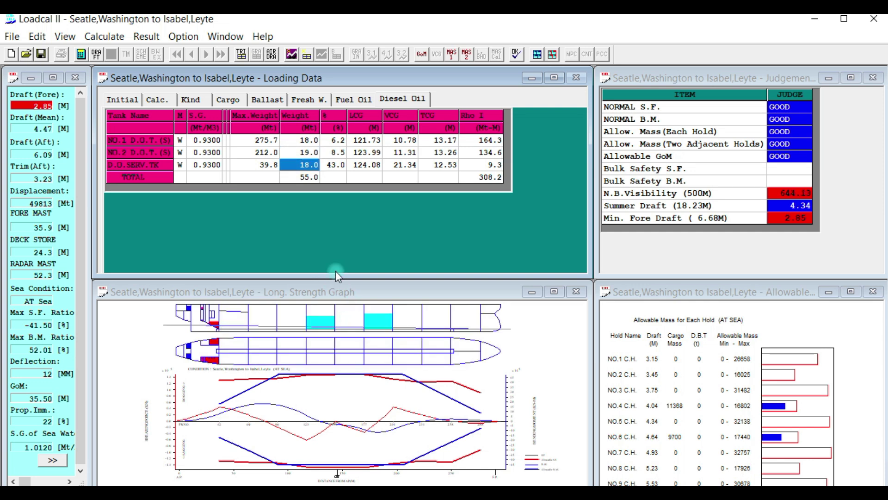
- Recalculate the loading condition and save it over the existing Seatle,Washington to Isabel,Leyte entry
left_click(81, 55)
left_click(40, 54)
left_click(592, 145)
left_click(391, 295)
- Compare the MDO and LO departure quantities in the MV Nara image with the diesel oil tank weights in Loadcal II
mouse_move(337, 483)
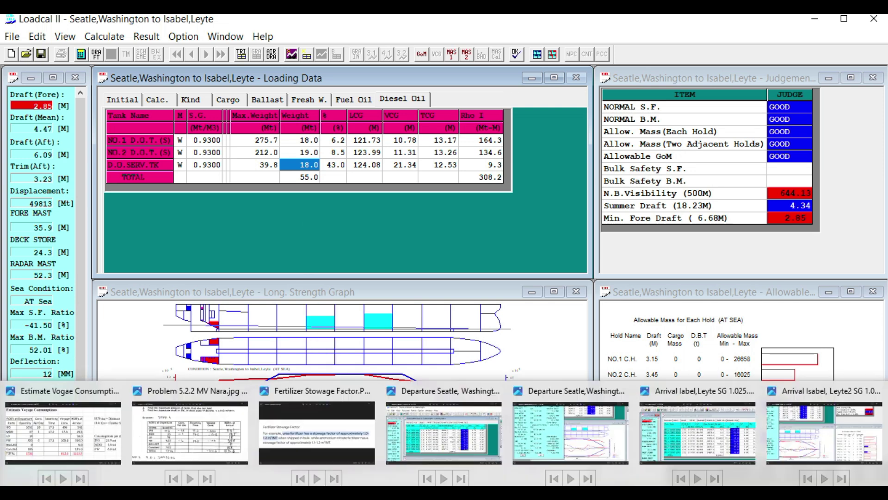
left_click(207, 451)
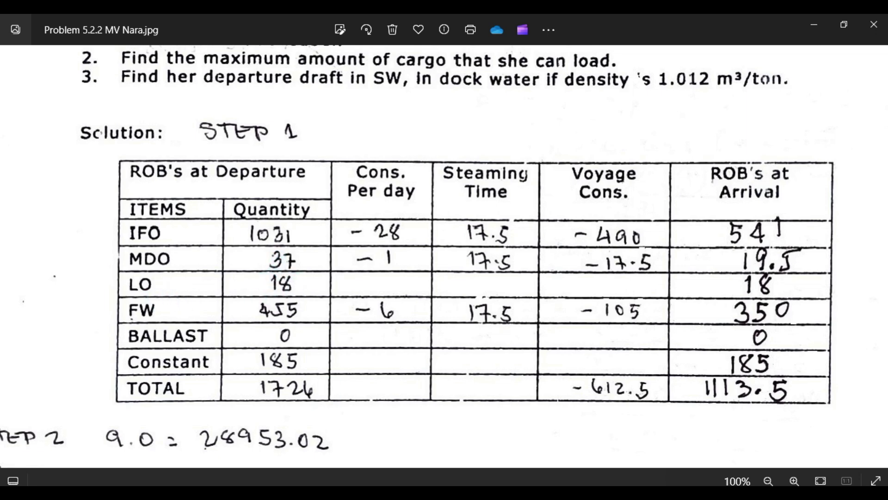
left_click(359, 472)
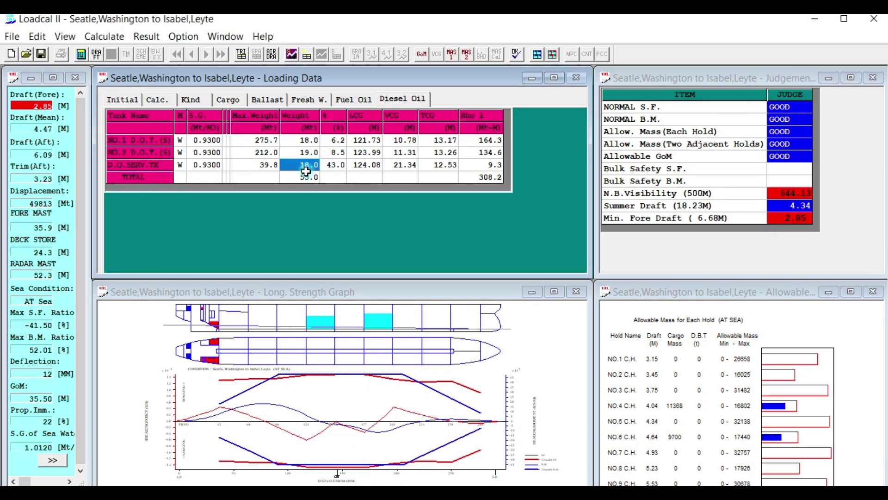
left_click(260, 202)
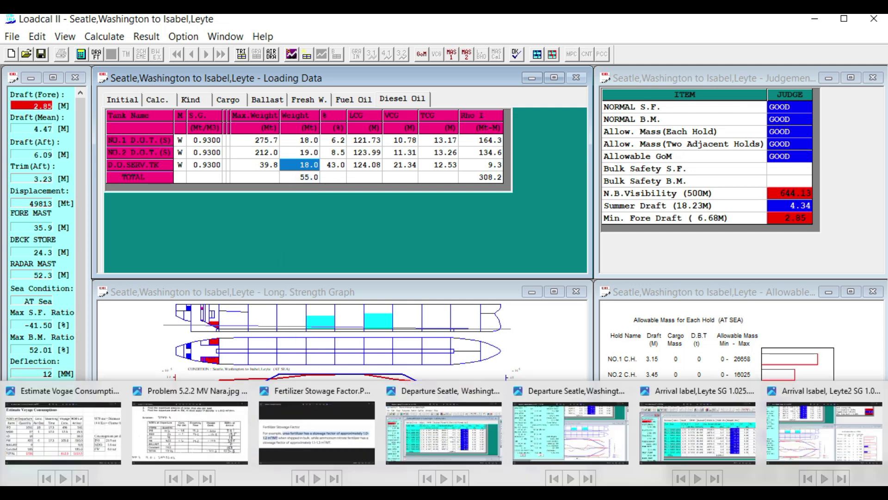
- Check the departure fresh water quantity in the MV Nara image's ROB table and return to Loadcal II
left_click(202, 434)
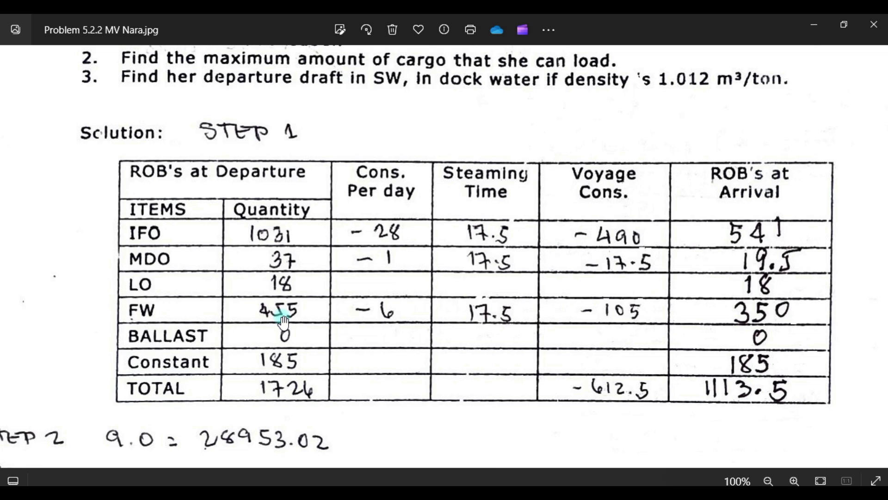
mouse_move(373, 484)
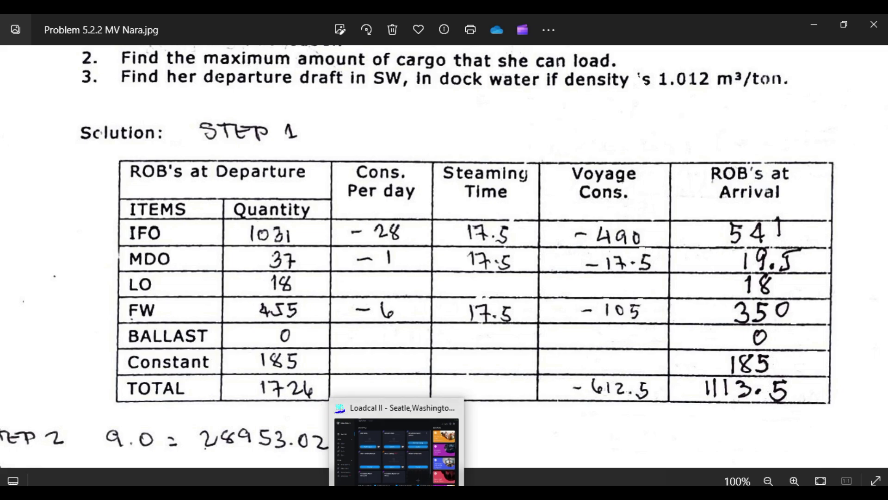
left_click(373, 444)
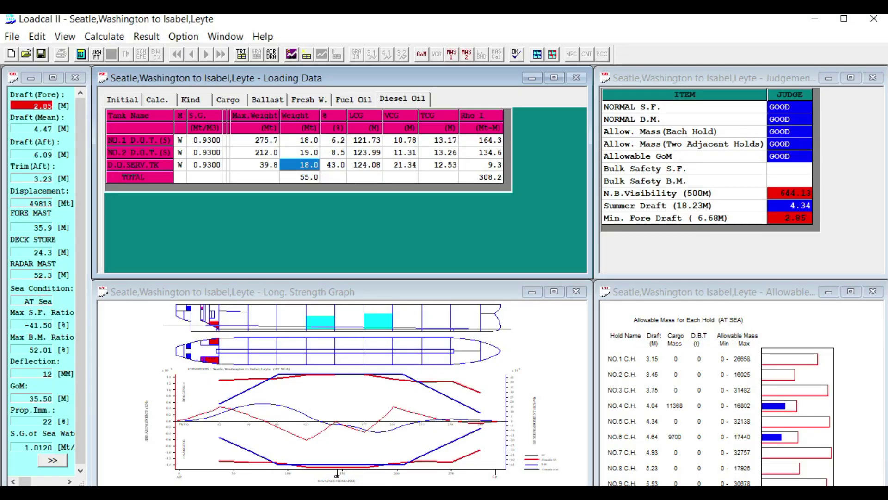
- Set the weight of the port fresh water tank F.W.T.(P) to 227 Mt
left_click(310, 100)
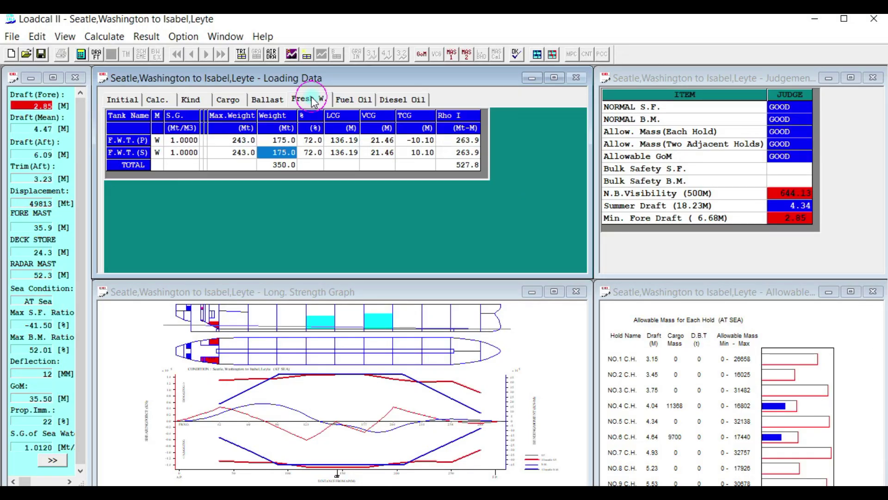
left_click(283, 142)
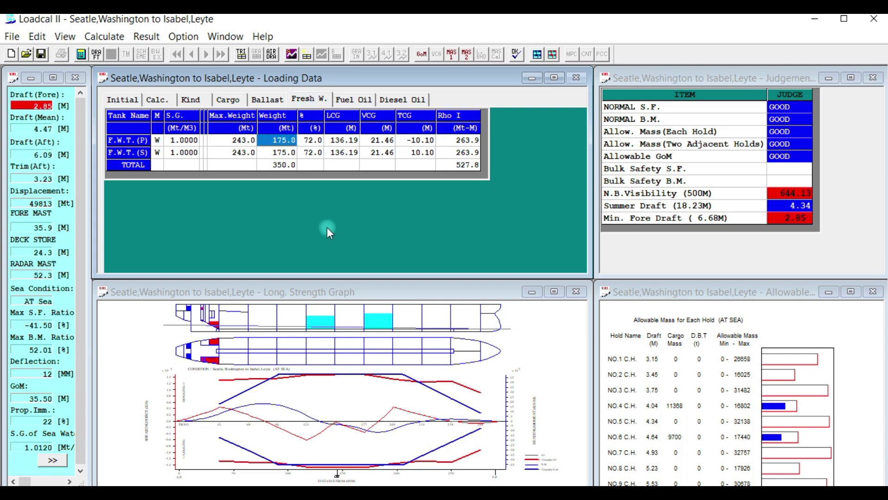
type("227")
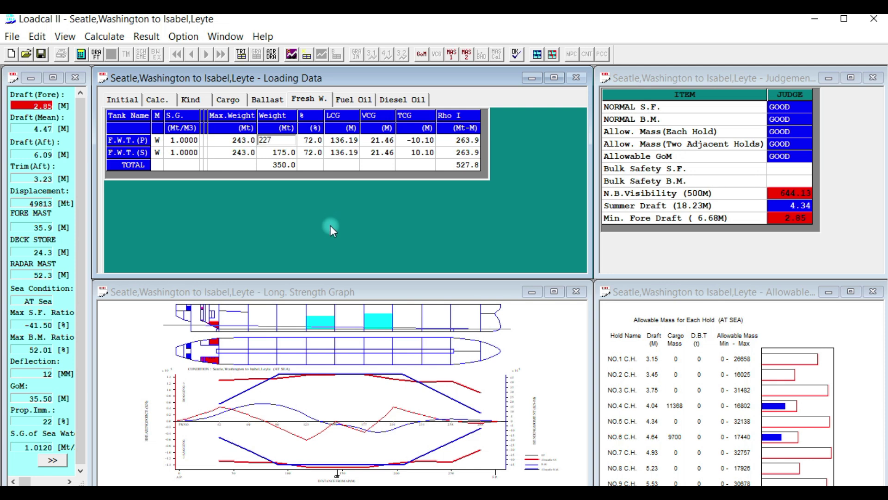
key("Return")
key("Down")
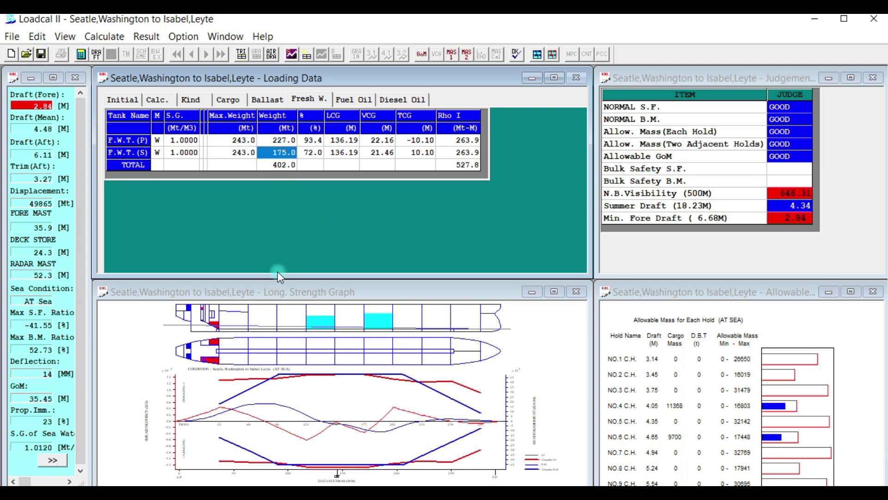
- Set the starboard fresh water tank F.W.T.(S) to 228 Mt and save the recalculated condition over the existing Seatle,Washington to Isabel,Leyte entry
type("228")
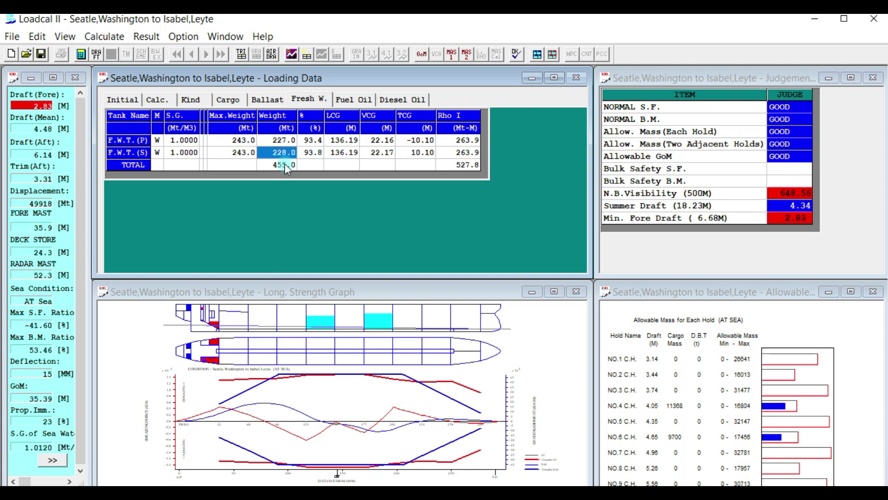
left_click(82, 54)
left_click(42, 55)
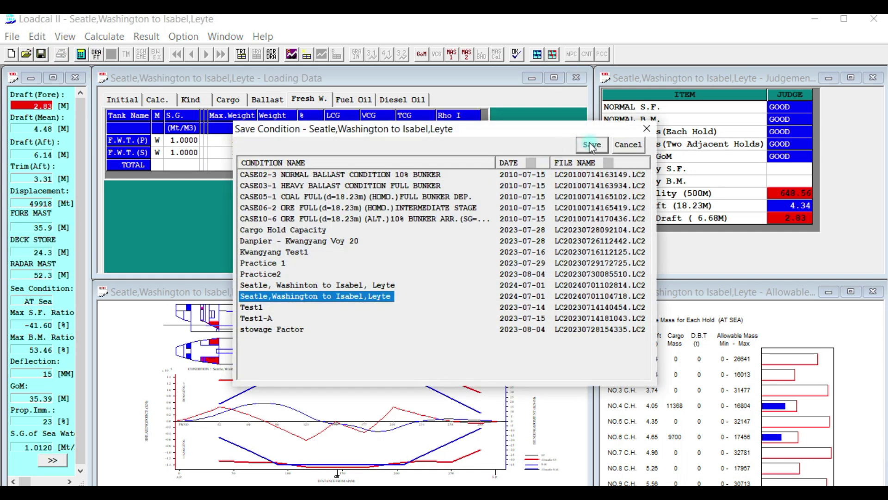
left_click(592, 146)
left_click(379, 295)
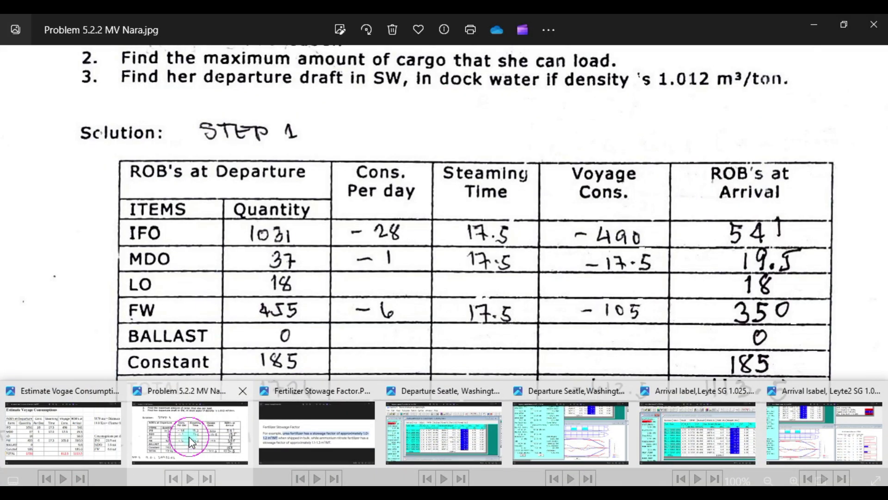
- Compare the departure ROB table in the MV Nara image with the expanded calculation results in Loadcal II
left_click(192, 441)
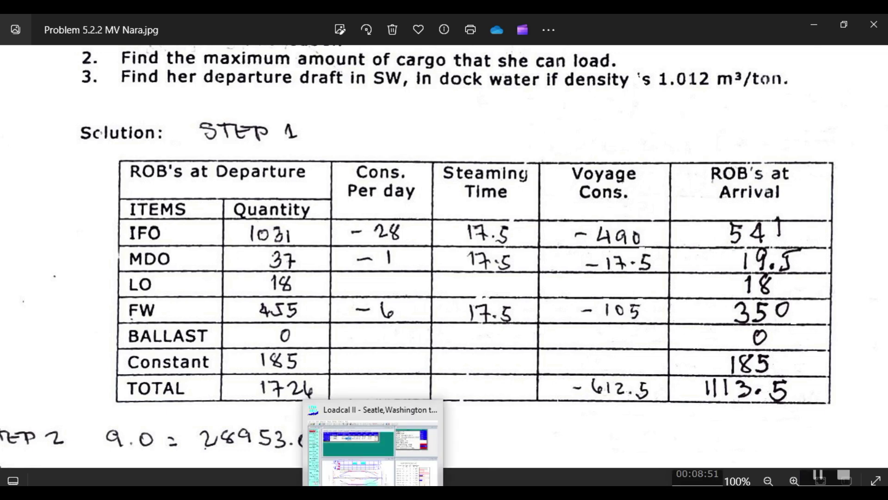
left_click(369, 472)
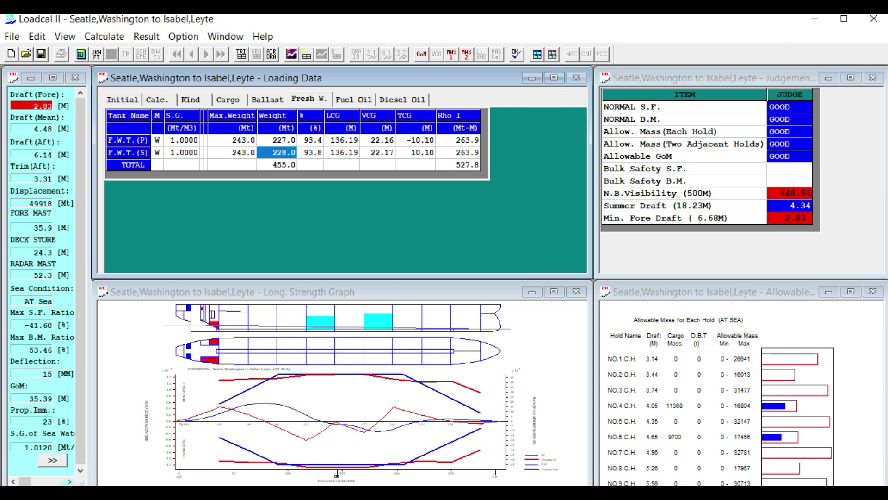
left_click(52, 460)
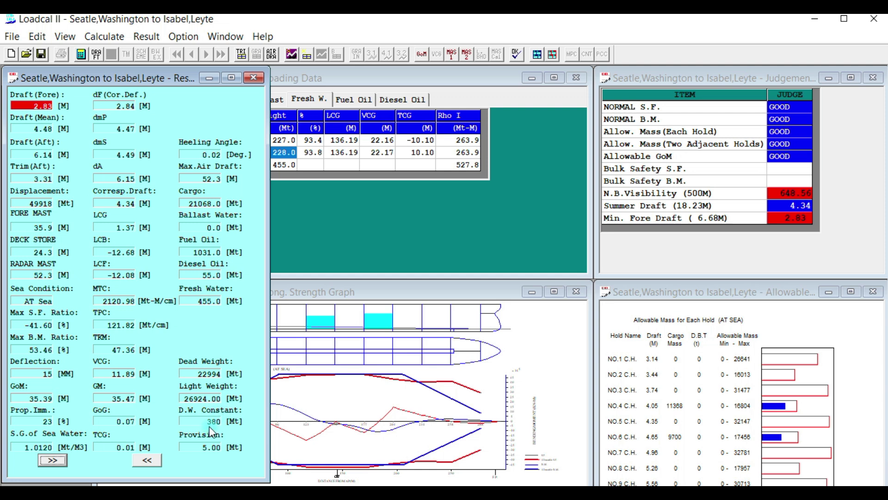
left_click(150, 461)
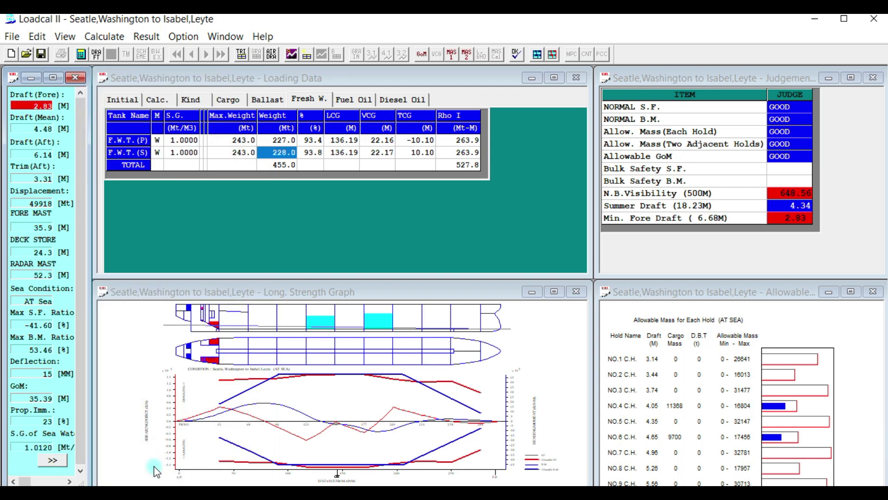
- Review the Step 2 and Step 3 displacement, deadweight and maximum cargo calculation in the MV Nara image and return to Loadcal II
mouse_move(337, 496)
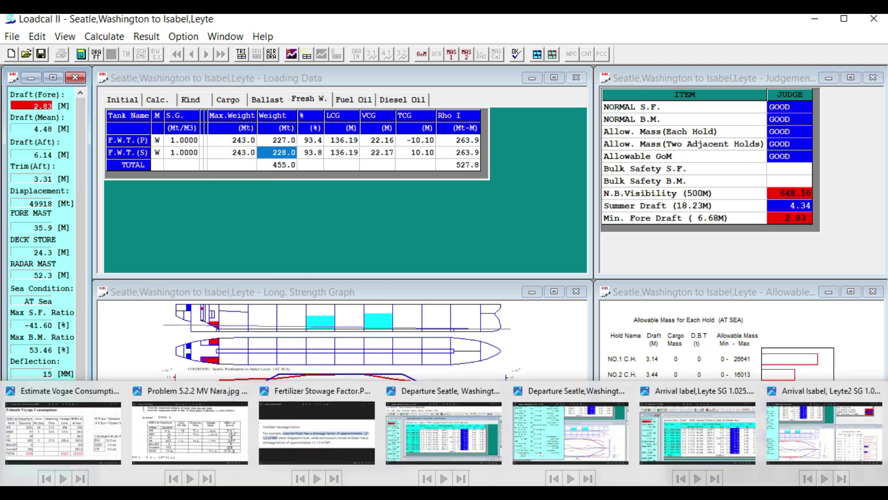
left_click(222, 431)
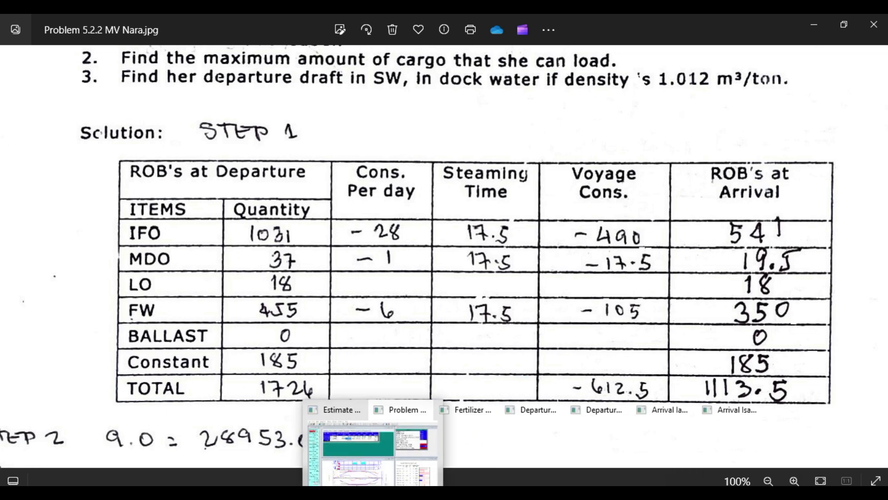
mouse_move(273, 493)
left_click(235, 440)
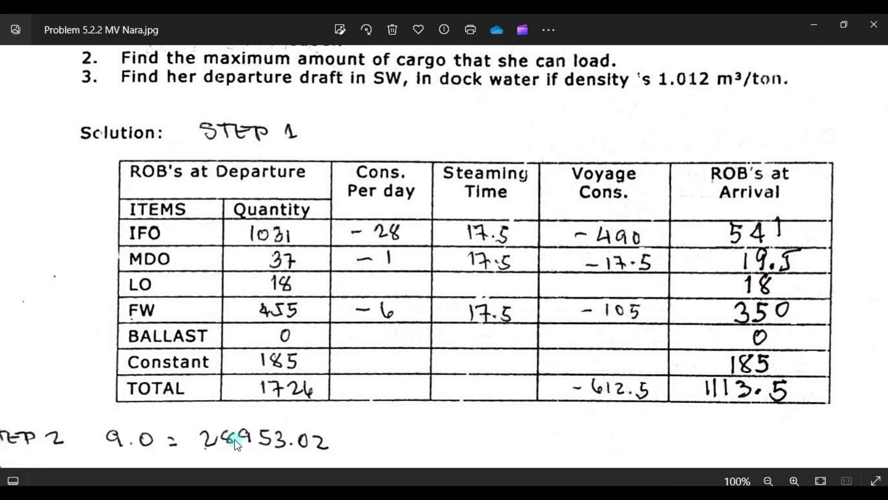
mouse_move(556, 410)
left_mouse_down()
mouse_move(525, 407)
mouse_move(549, 153)
left_mouse_up()
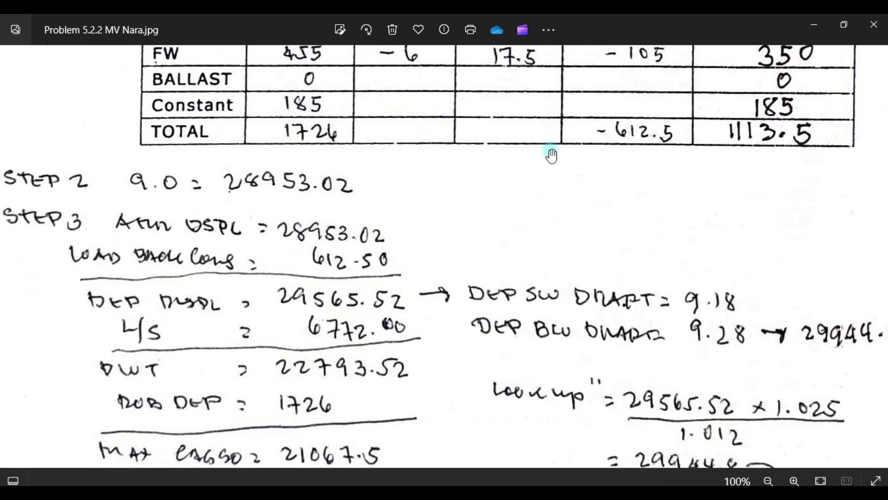
left_click_drag(555, 417, 569, 296)
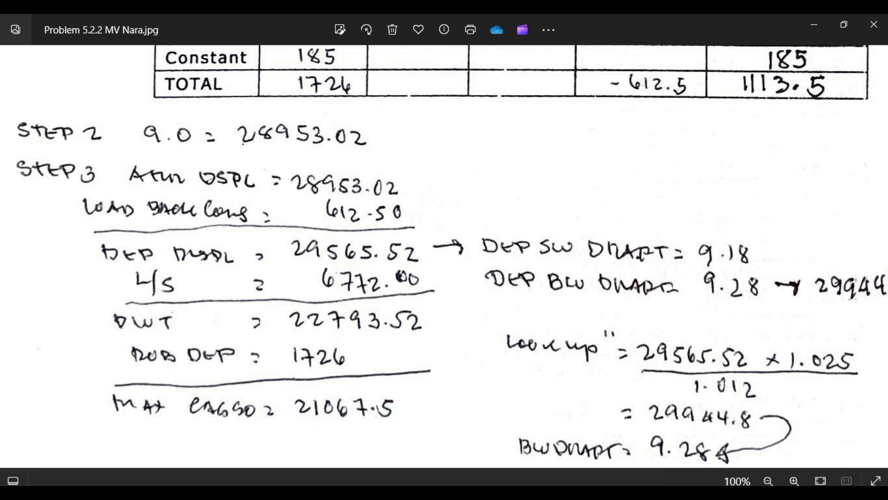
left_click(378, 472)
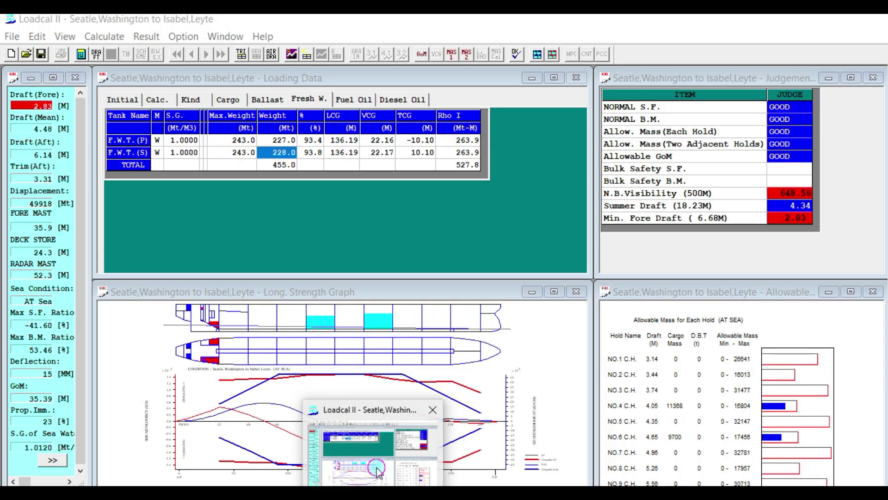
- Check the cargo hold weights and compare the displacement in the expanded results with the departure displacement in the MV Nara image
left_click(228, 100)
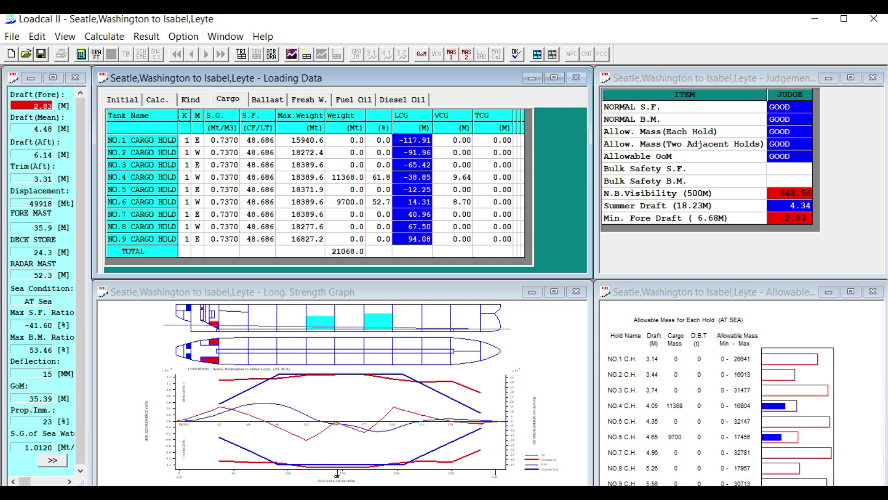
left_click(51, 457)
left_click(52, 459)
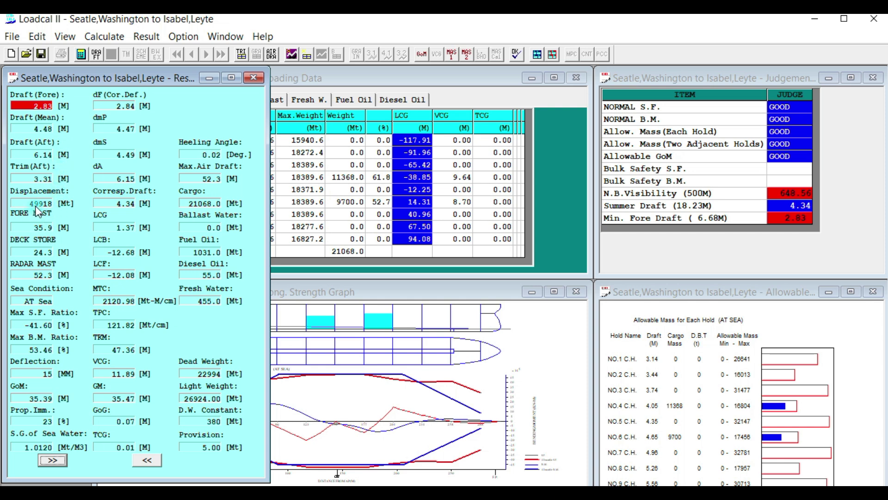
left_click_drag(42, 210, 46, 210)
left_click(172, 440)
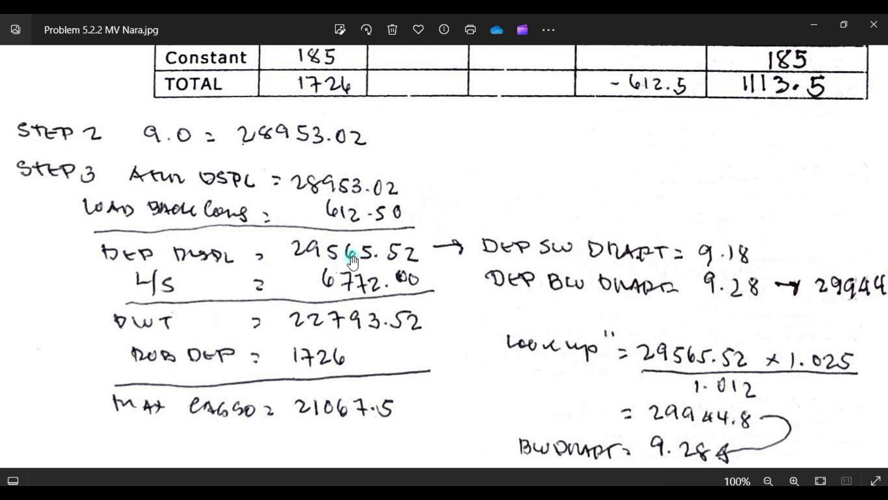
left_click(813, 26)
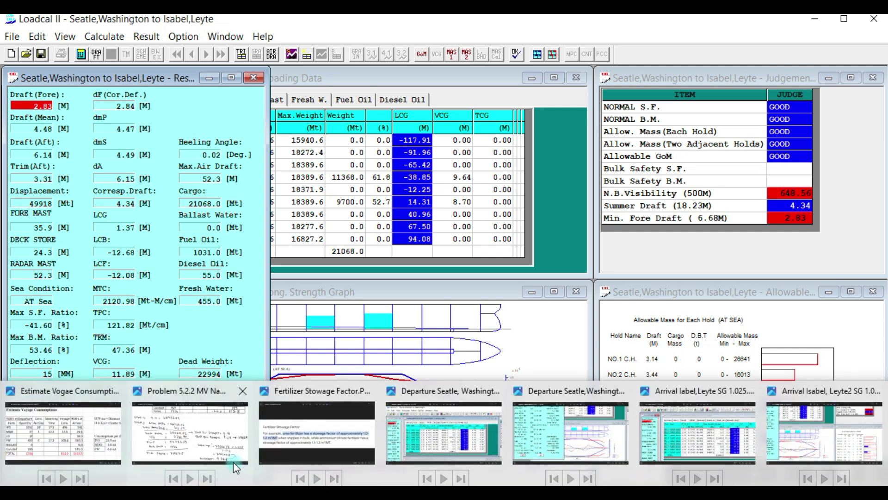
- Review the Step 1 ROB table in the MV Nara image again, then return to Loadcal II and collapse the expanded results
left_click(216, 453)
left_click_drag(343, 173, 367, 394)
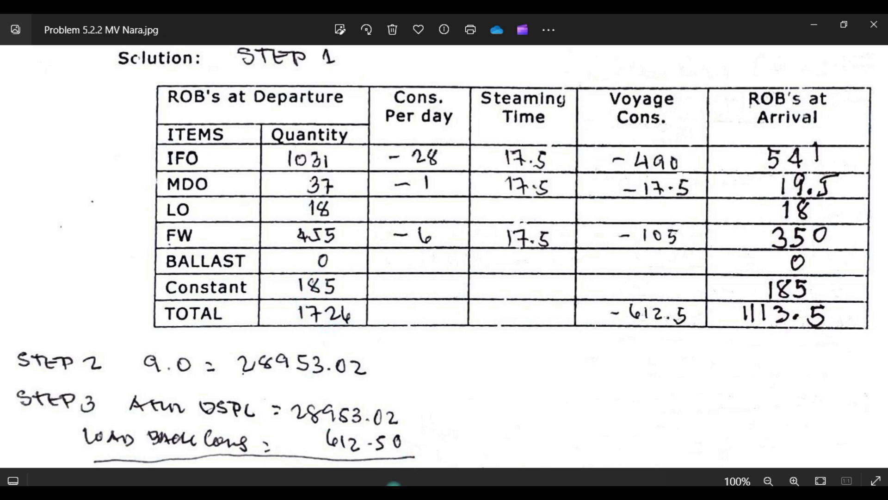
left_click(814, 25)
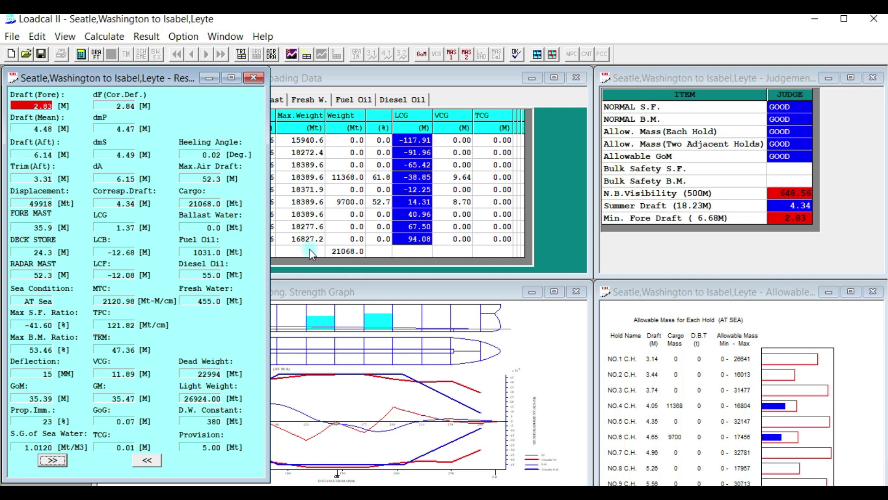
left_click(149, 464)
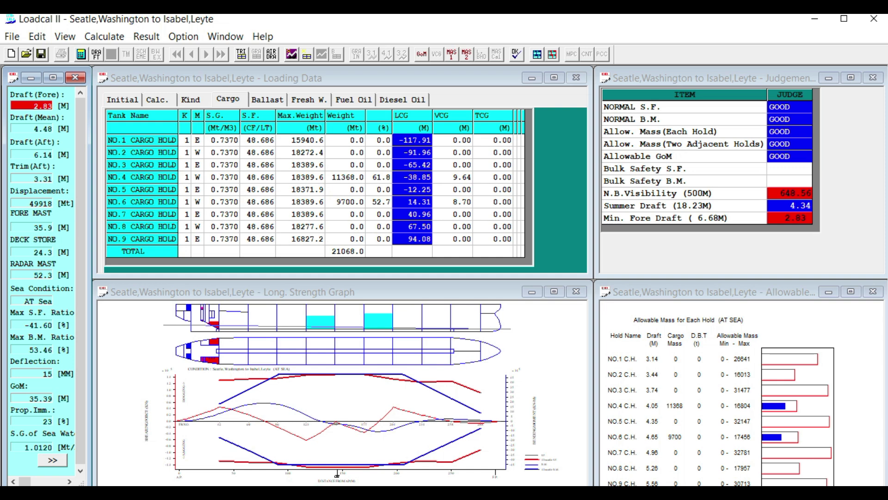
- Check the arrival IFO quantity in the MV Nara image's ROB table and return to Loadcal II
mouse_move(444, 493)
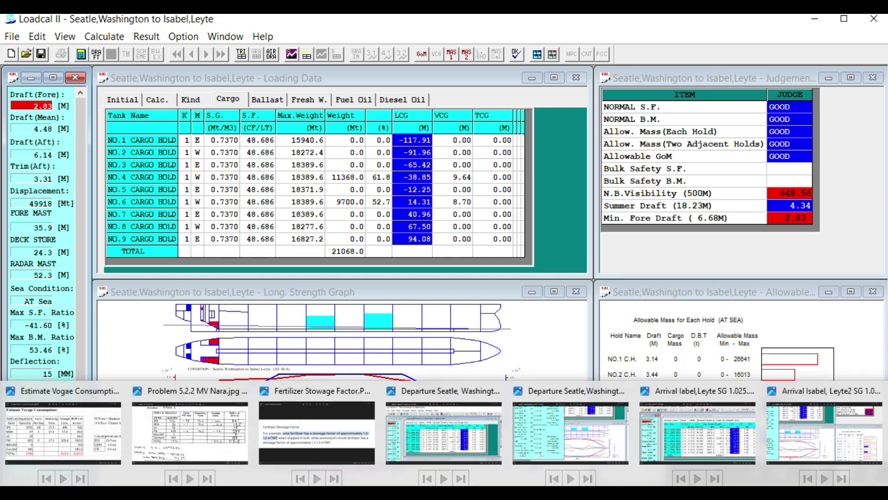
mouse_move(210, 443)
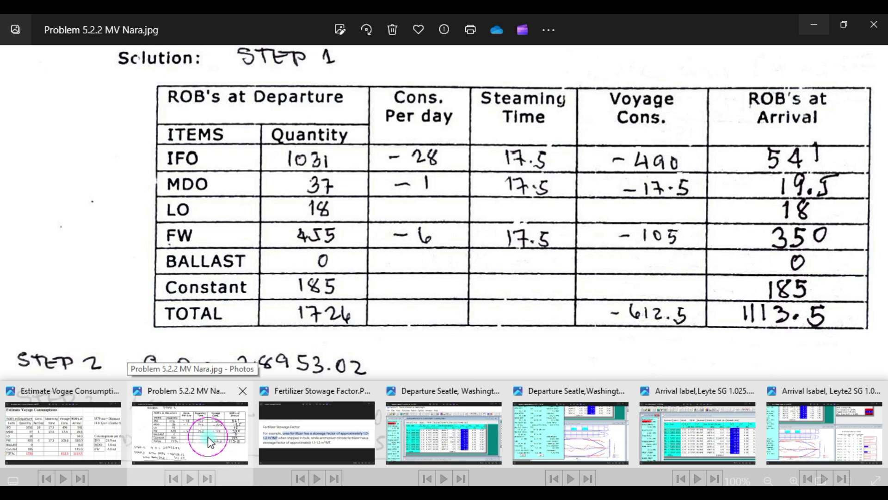
left_click(211, 443)
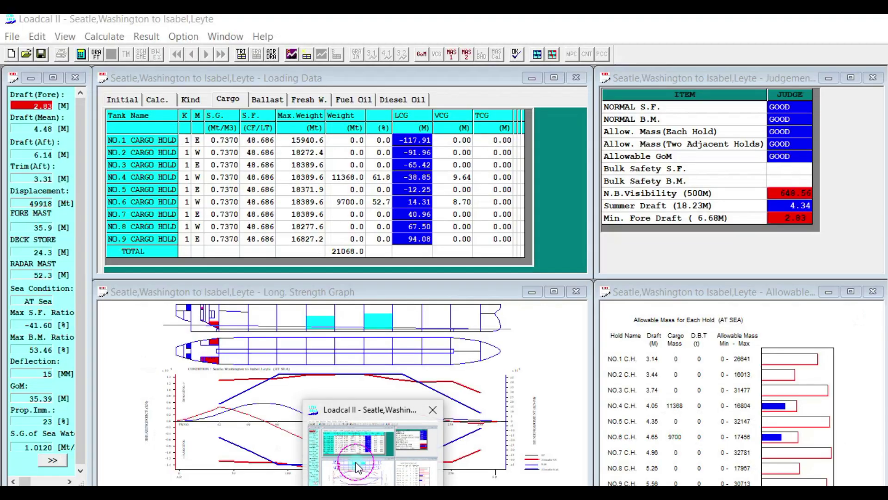
left_click(348, 465)
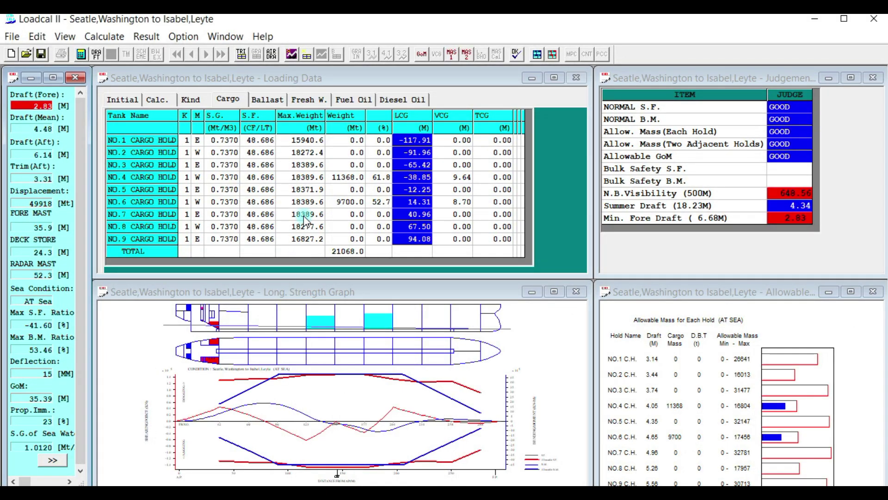
- Set the fuel oil weights for arrival to 270 Mt in NO.1 F.O.T.(P) and 271 Mt in NO.1 F.O.T.(S)
left_click(360, 103)
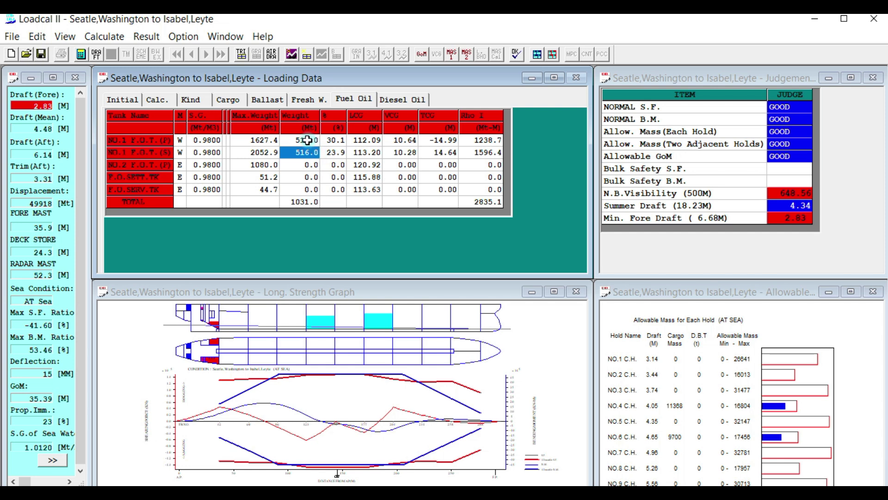
left_click(308, 140)
type("270")
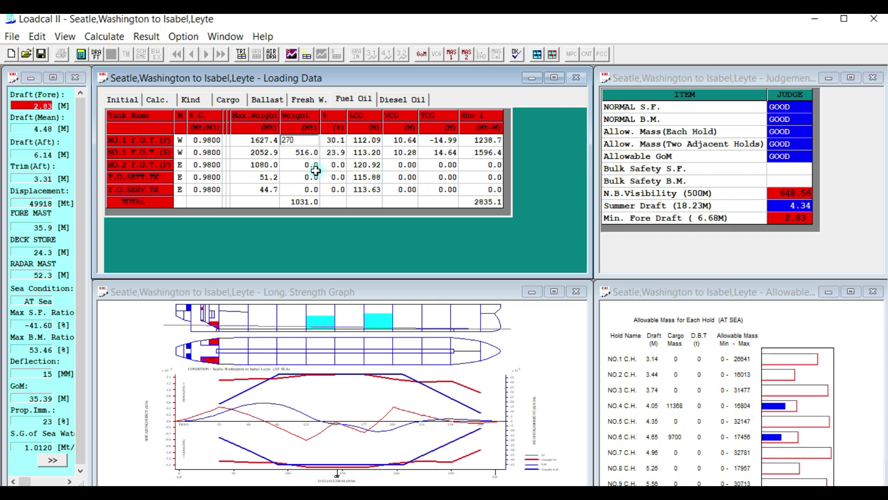
left_click(307, 152)
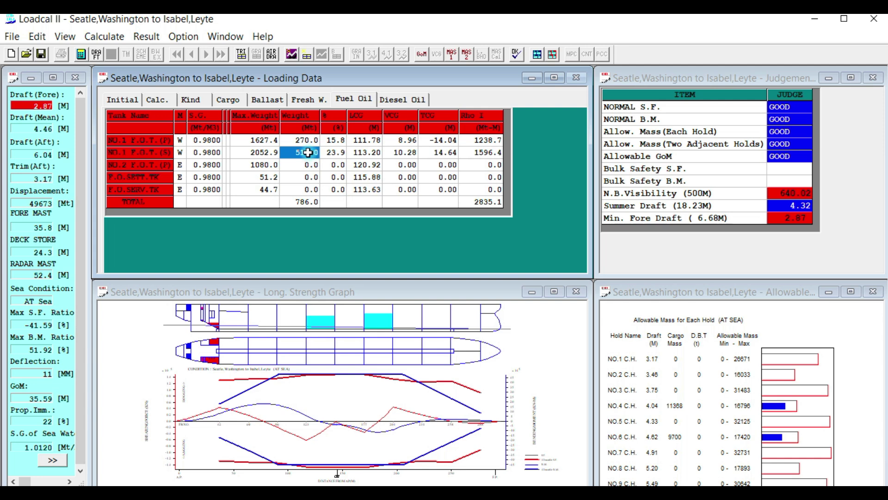
type("271")
key("Return")
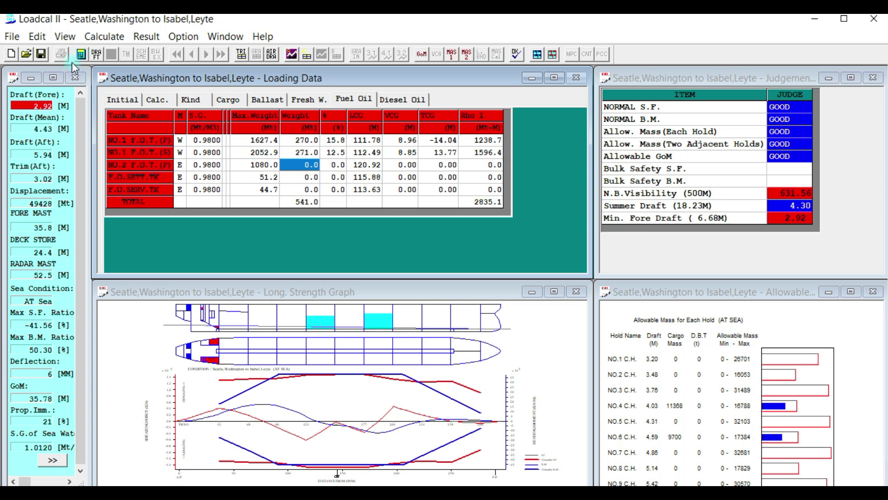
- Save the condition with the arrival fuel oil weights over the existing Seatle,Washington to Isabel,Leyte entry
left_click(42, 54)
left_click(583, 147)
left_click(377, 296)
- Check the arrival MDO and LO quantities in the MV Nara image's ROB table and return to Loadcal II
mouse_move(293, 469)
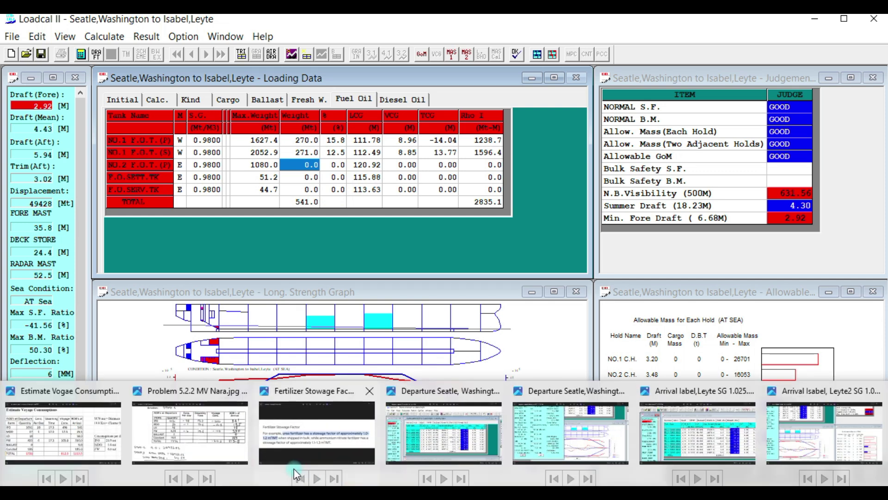
left_click(229, 440)
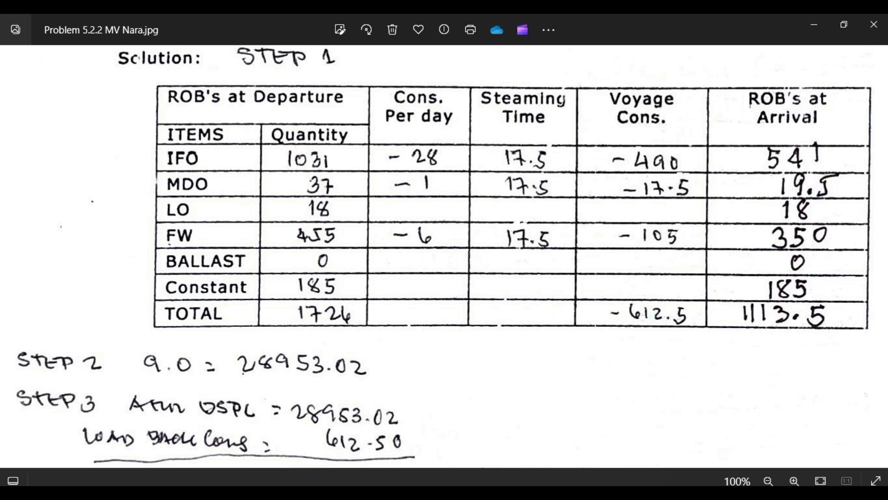
mouse_move(372, 492)
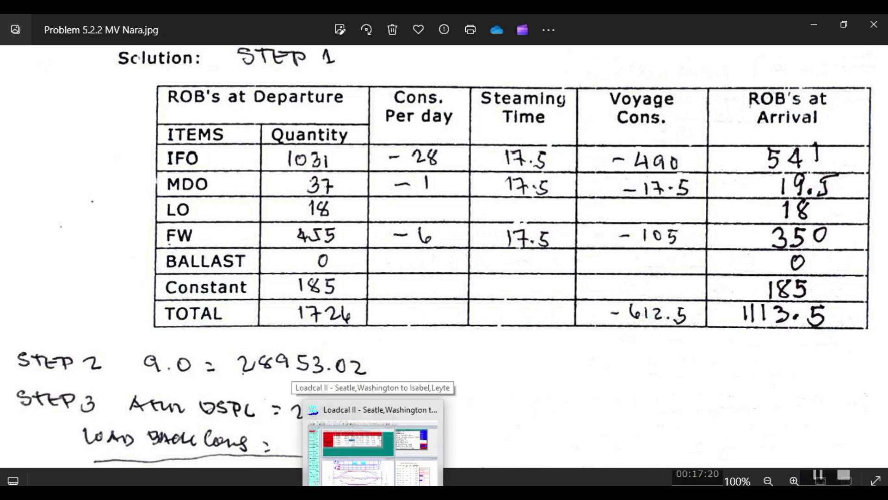
left_click(363, 472)
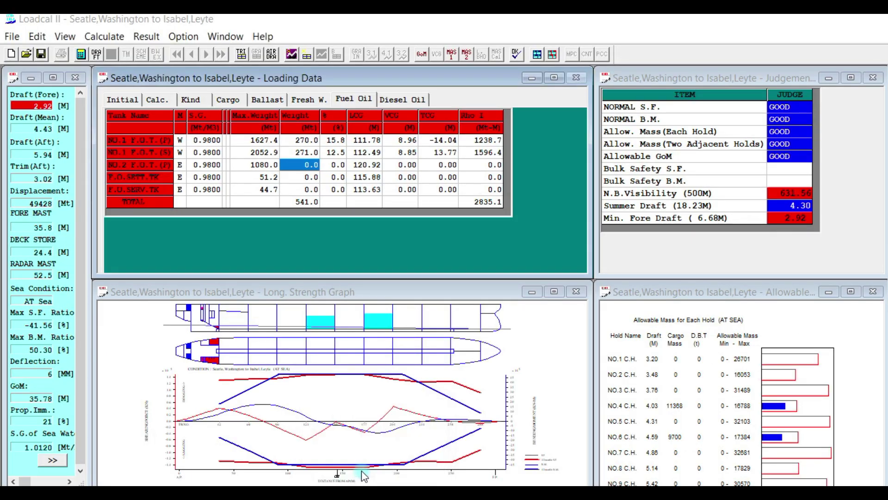
- Set the weight of the diesel oil tank NO.1 D.O.T.(S) to 9 Mt
left_click(402, 100)
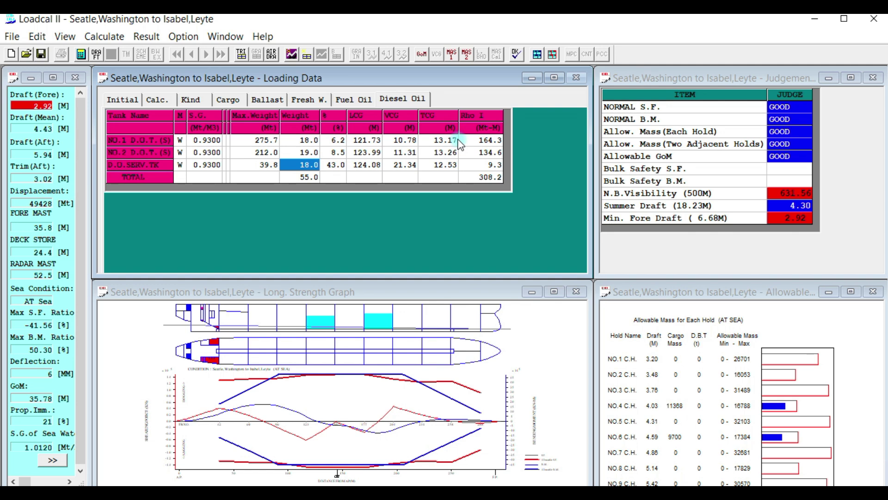
left_click(311, 140)
type("9")
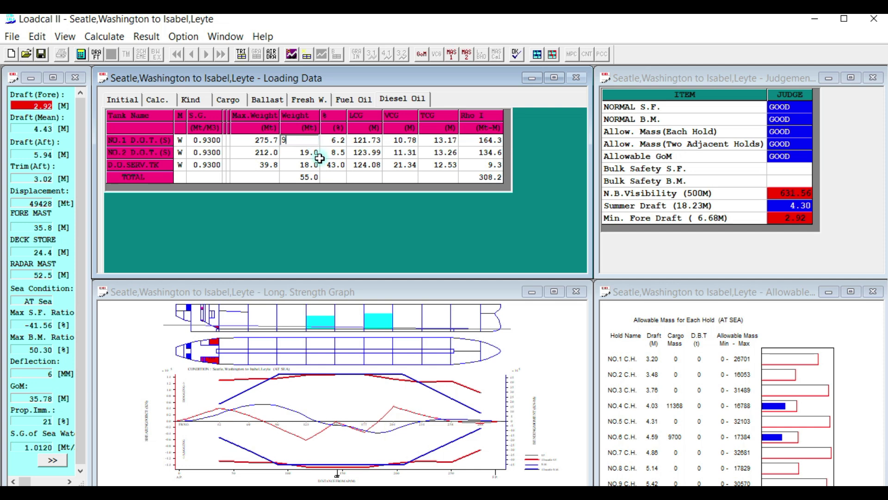
key("Return")
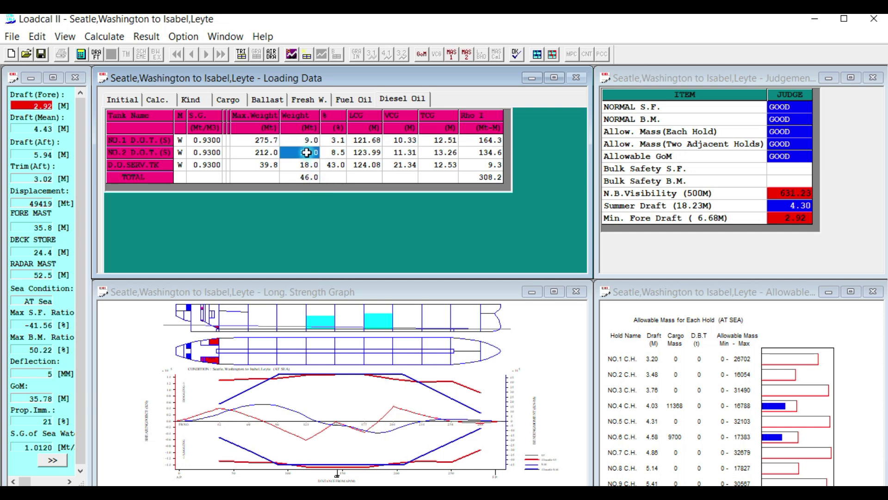
- Set the weight of diesel oil tank NO.2 D.O.T.(S) to 10 Mt and save over the existing Seatle,Washington to Isabel,Leyte condition
type("10")
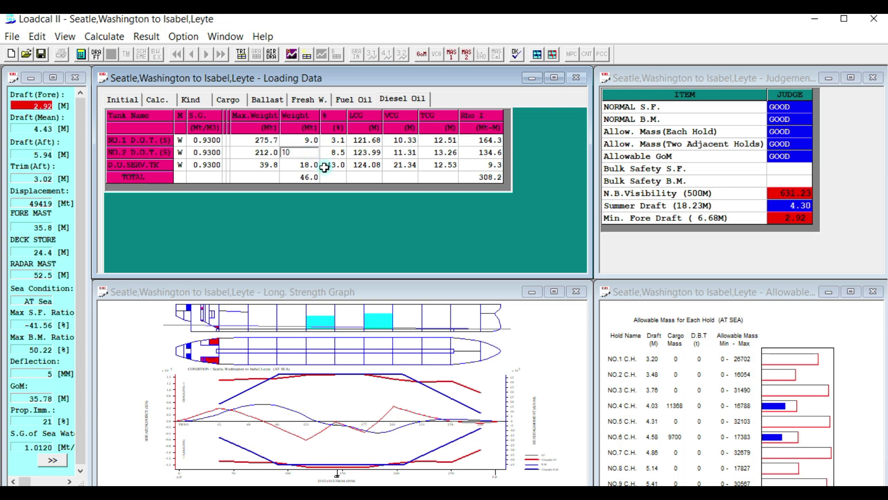
key("Return")
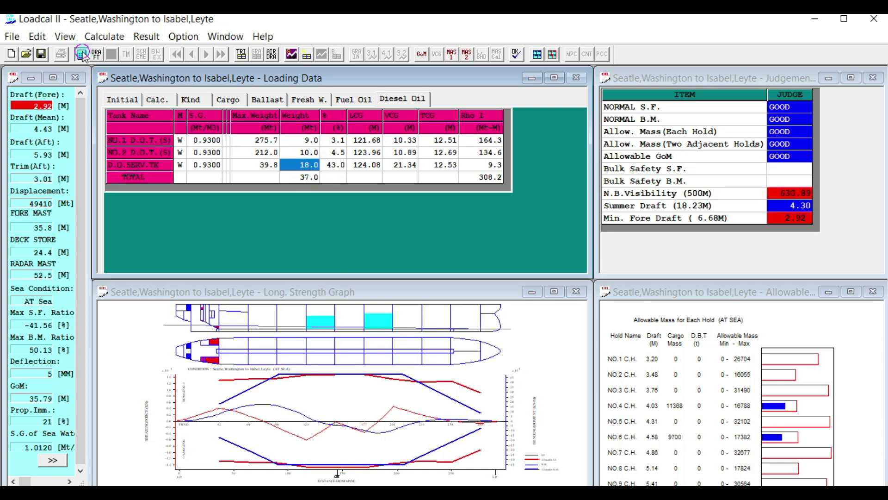
left_click(42, 55)
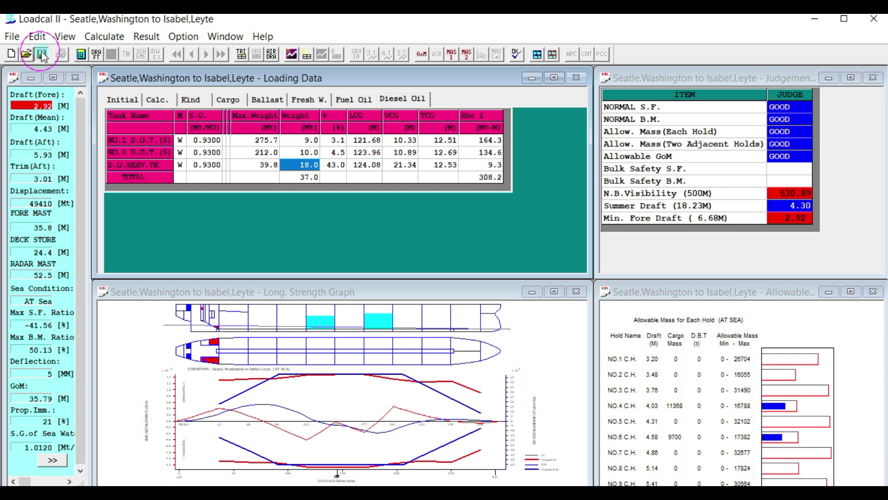
left_click(593, 145)
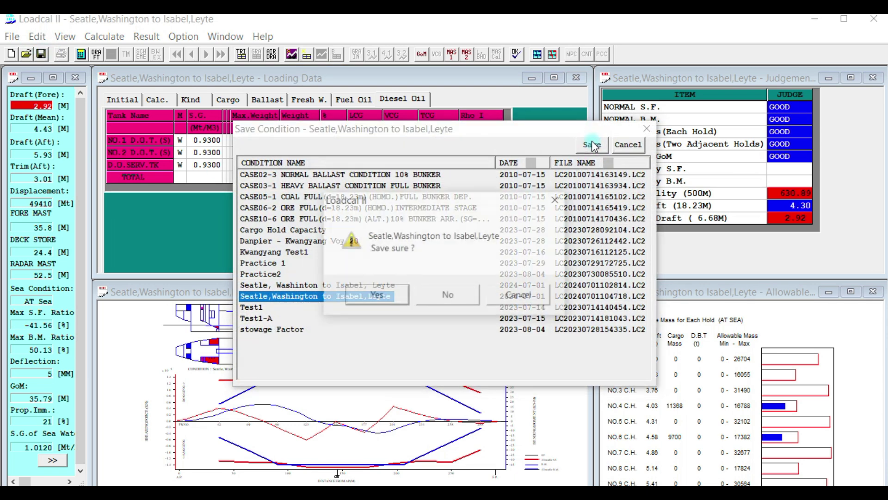
left_click(376, 296)
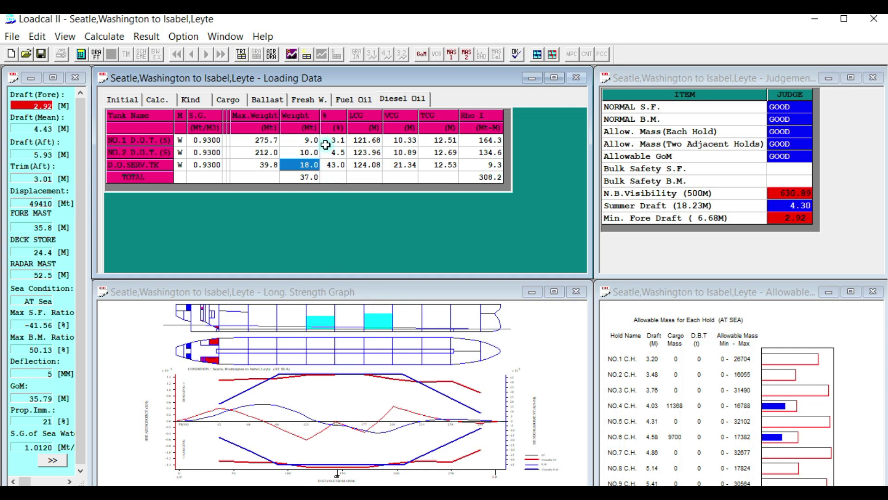
- Set the weight of diesel oil tank NO.1 D.O.T.(S) to 9.5 Mt and recalculate the condition
left_click(309, 151)
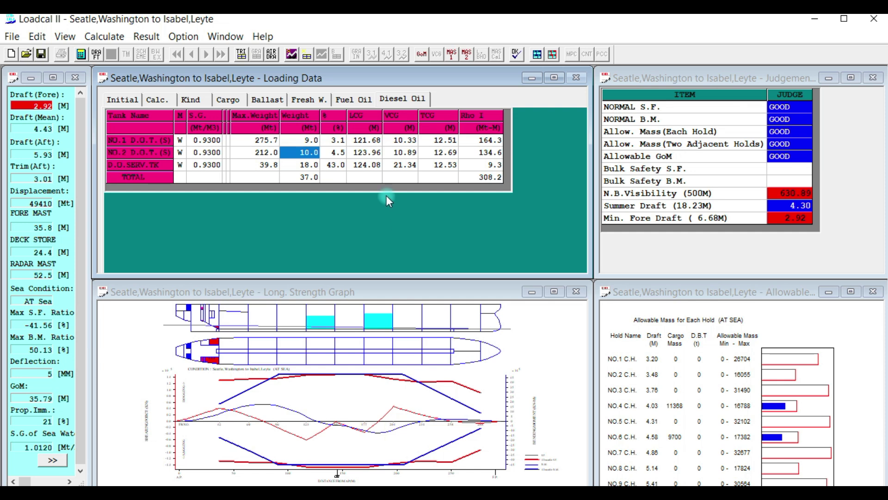
left_click(311, 140)
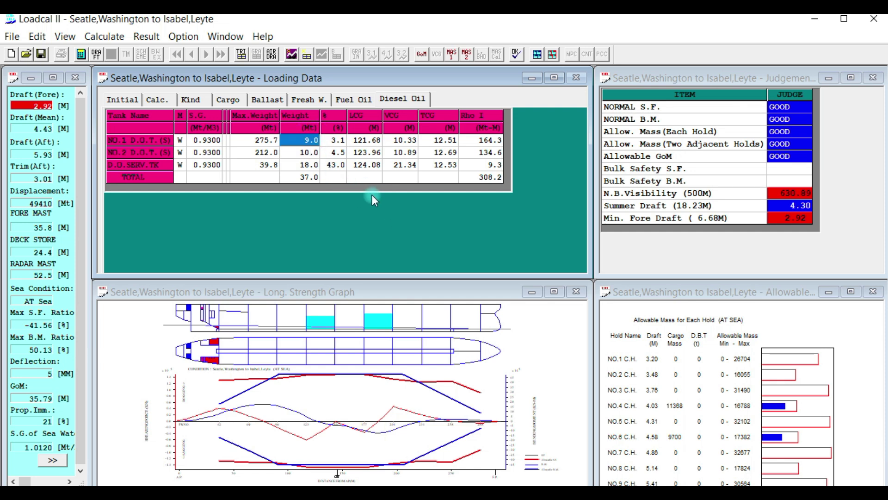
type("9.5")
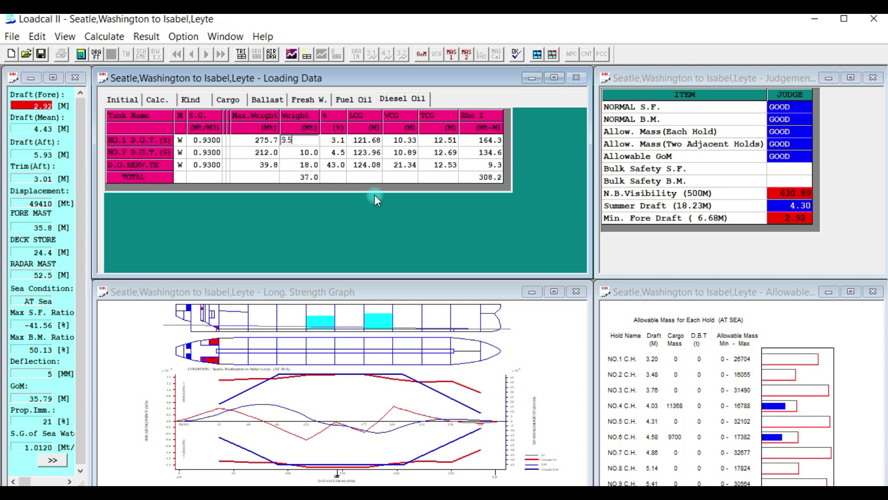
key("Return")
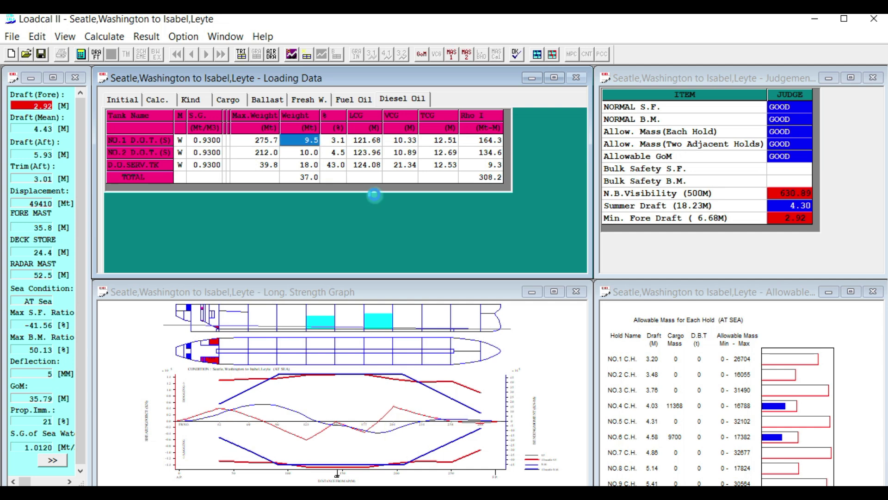
left_click(83, 54)
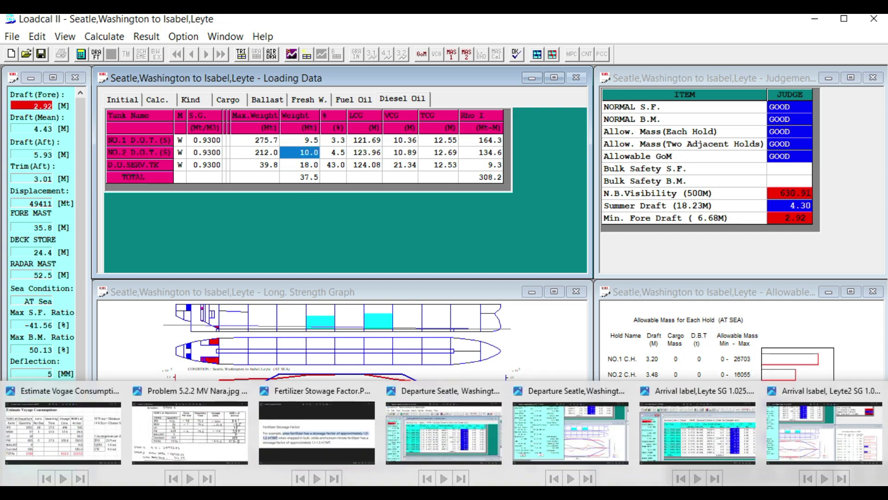
- Compare the diesel oil weights with the arrival ROBs in the Problem 5.2.2 MV Nara image and return to Loadcal II
left_click(204, 443)
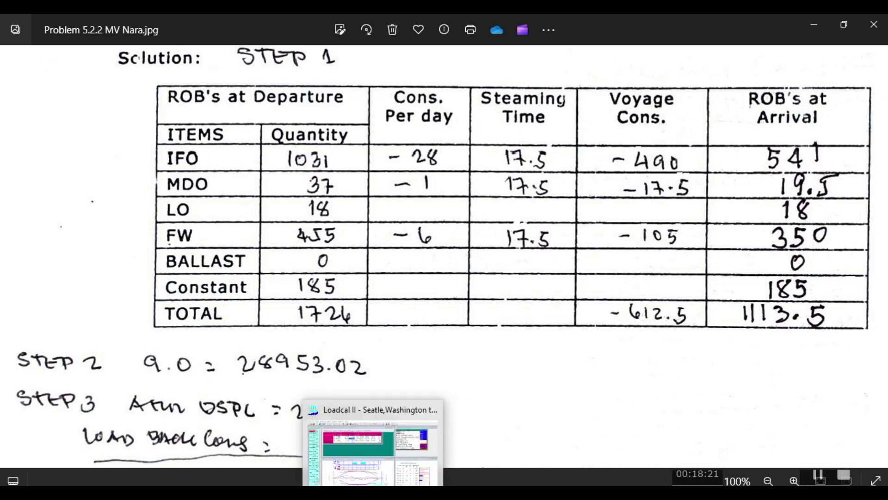
left_click(373, 492)
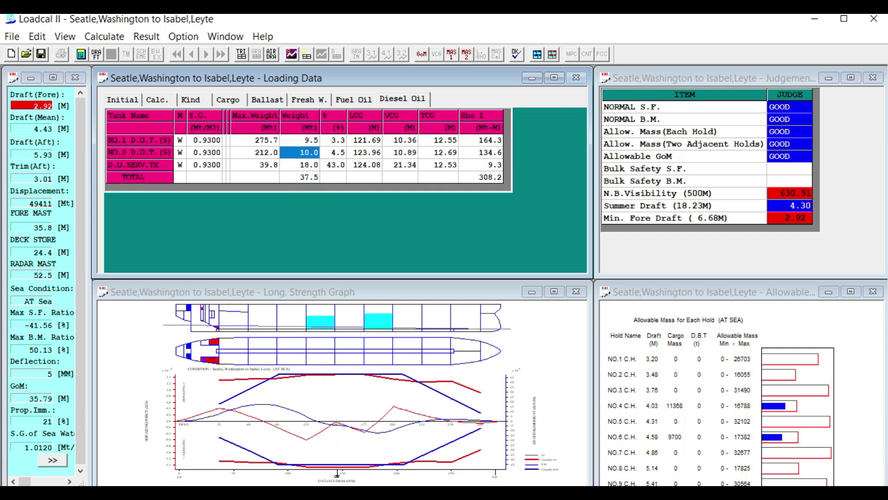
mouse_move(445, 493)
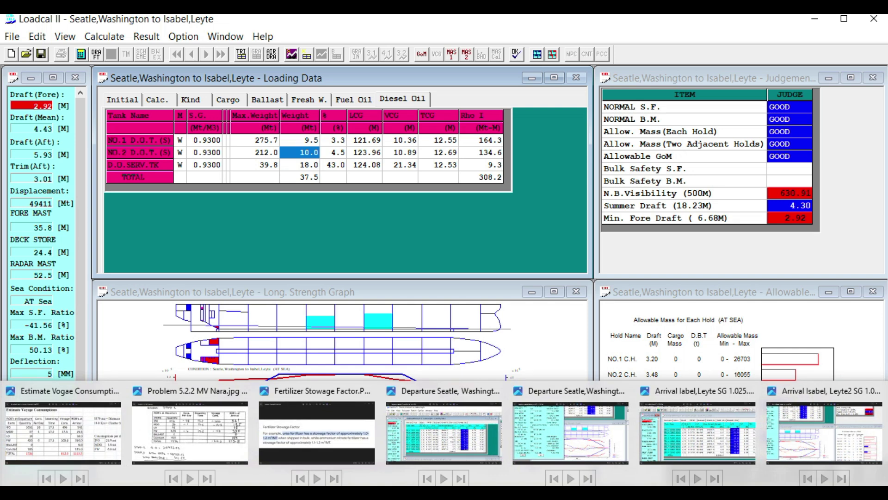
left_click(230, 437)
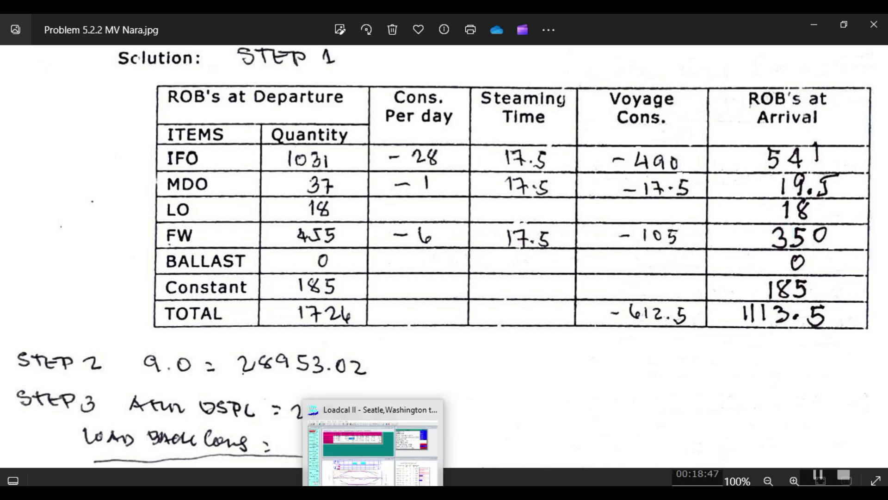
left_click(351, 451)
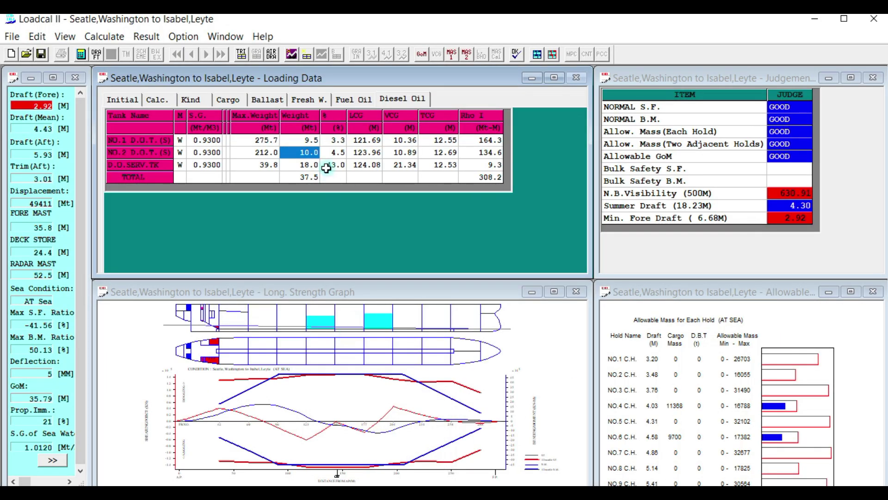
- Set the fresh water weights to 175 Mt in both F.W.T.(P) and F.W.T.(S) and recalculate the condition
left_click(310, 101)
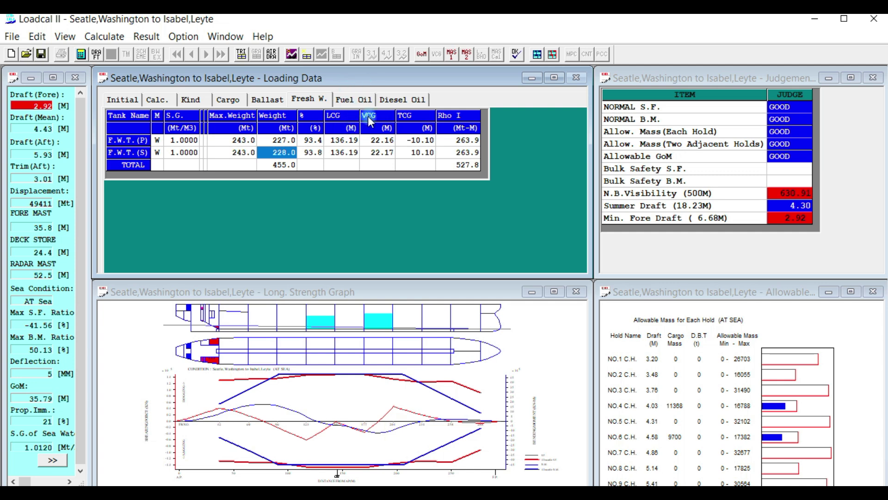
left_click(283, 140)
type("175")
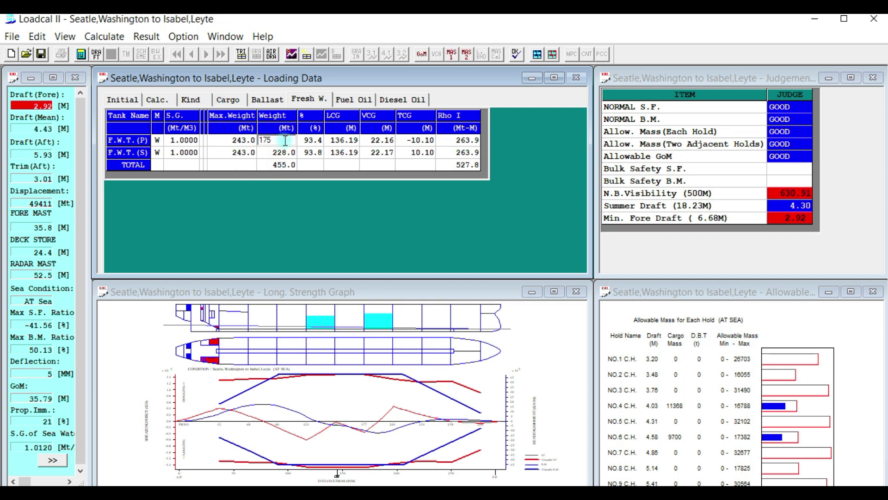
key("Return")
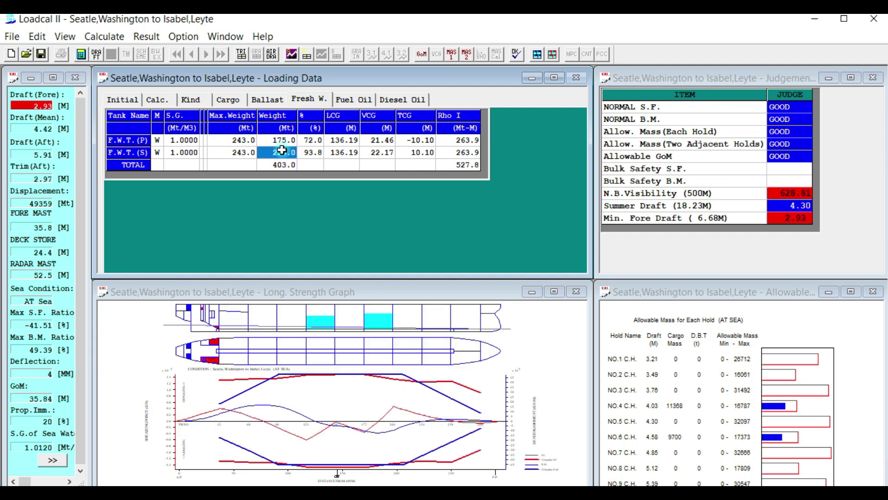
type("175")
key("Return")
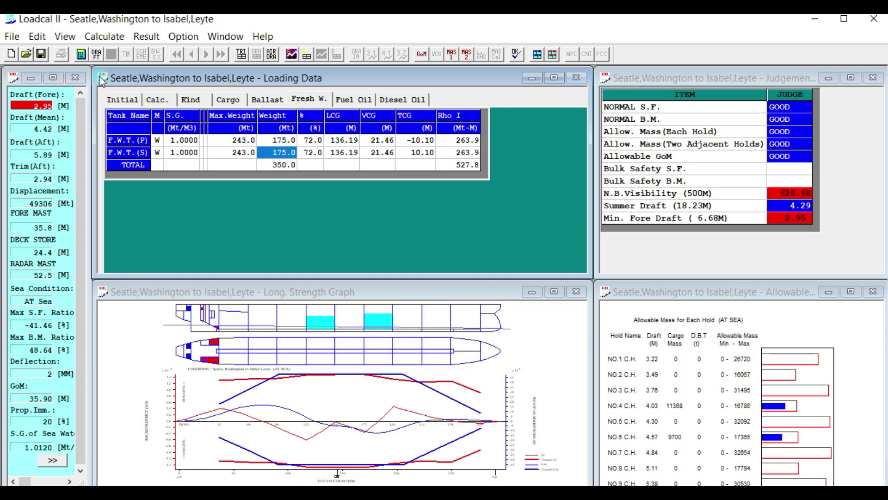
left_click(82, 54)
- Save the condition with the arrival fresh water weights over the existing Seatle,Washington to Isabel,Leyte entry
left_click(41, 54)
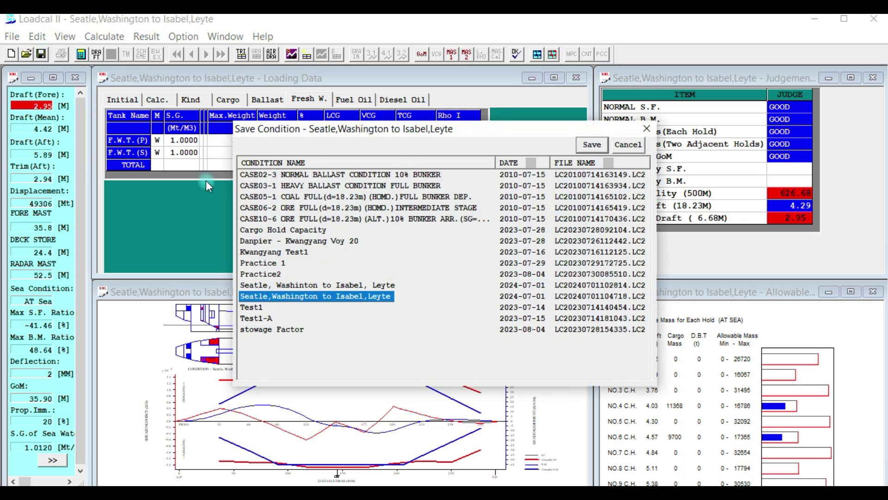
left_click(591, 145)
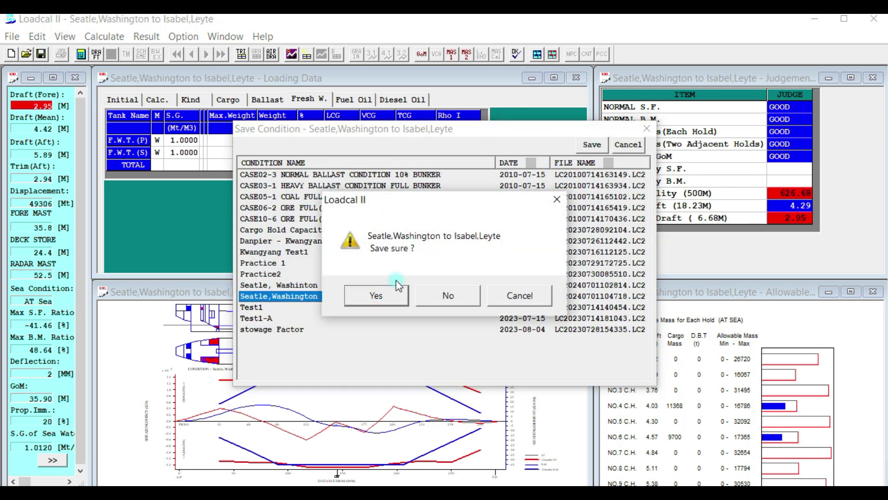
left_click(389, 303)
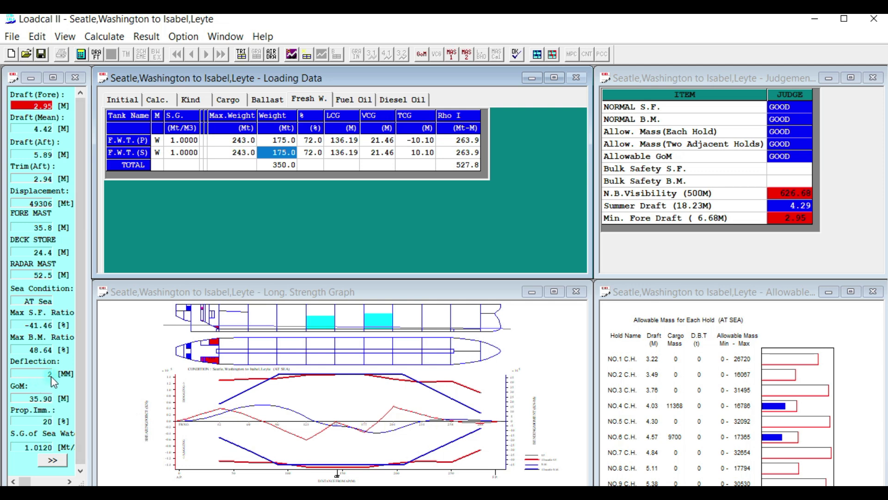
- Review the arrival ROBs and displacement working in the MV Nara image and return to Loadcal II
left_click(254, 213)
mouse_move(337, 481)
left_click(201, 428)
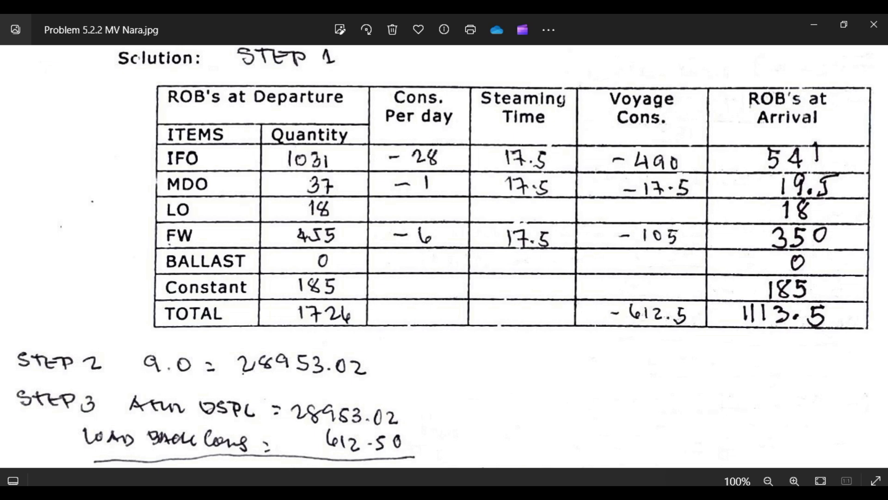
mouse_move(372, 493)
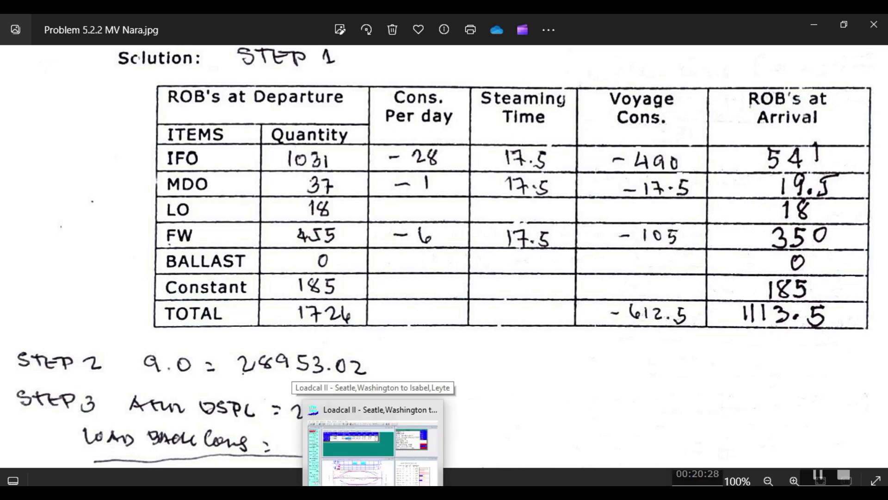
left_click(346, 474)
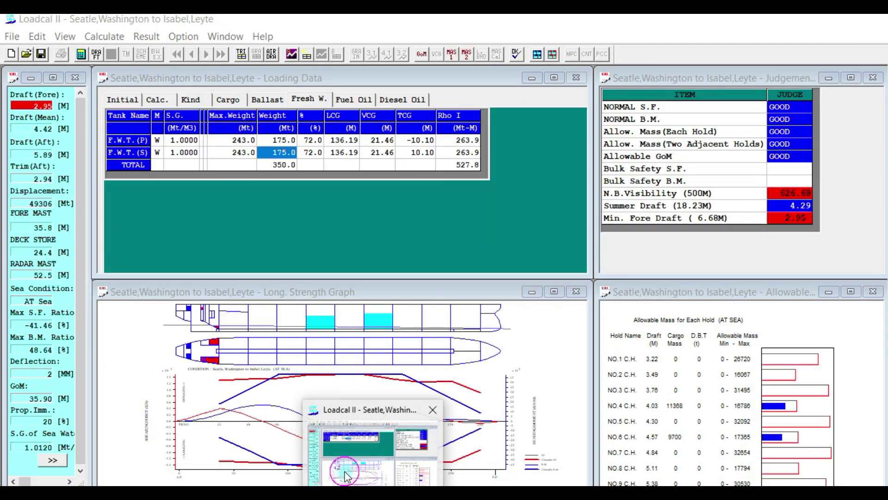
- Check the ballast tank weights against the MV Nara ROB table, view the Departure Seatle, Washington SG 1.012 image, and return to Loadcal II
left_click(268, 100)
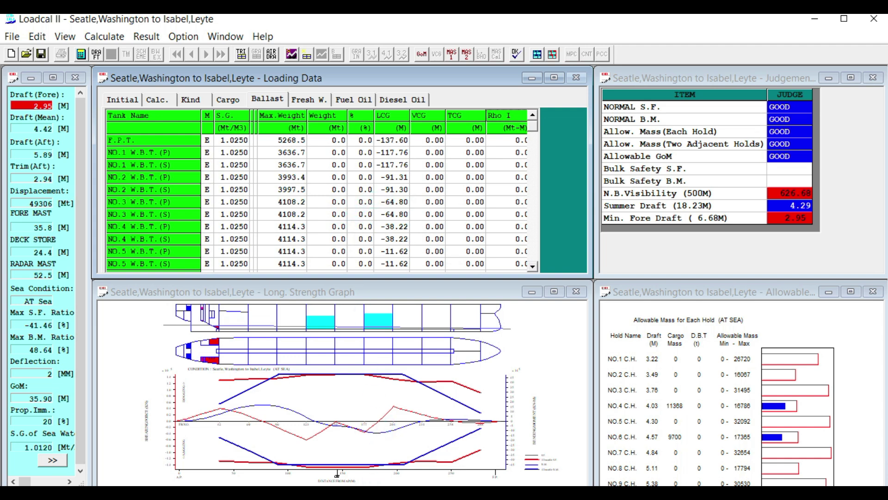
mouse_move(370, 493)
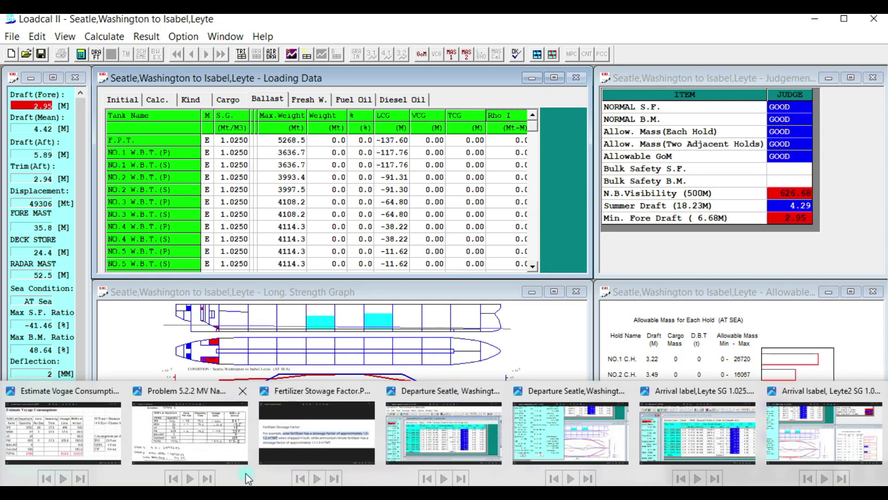
left_click(223, 435)
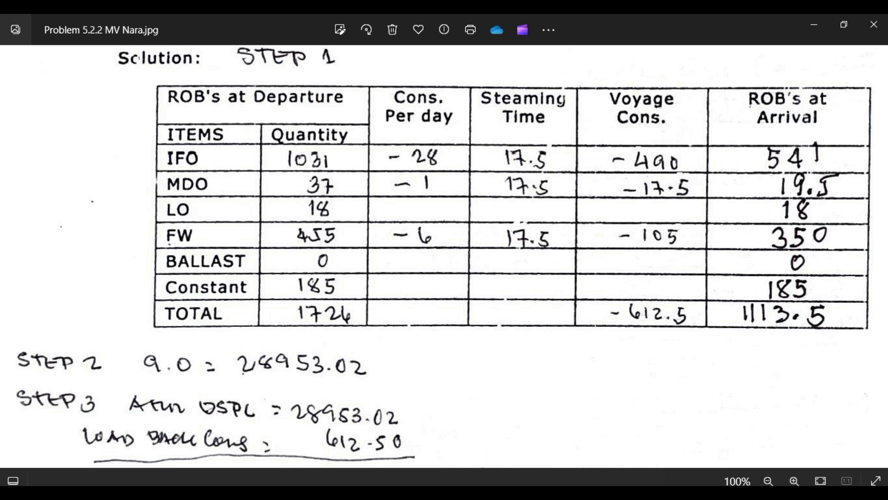
mouse_move(444, 493)
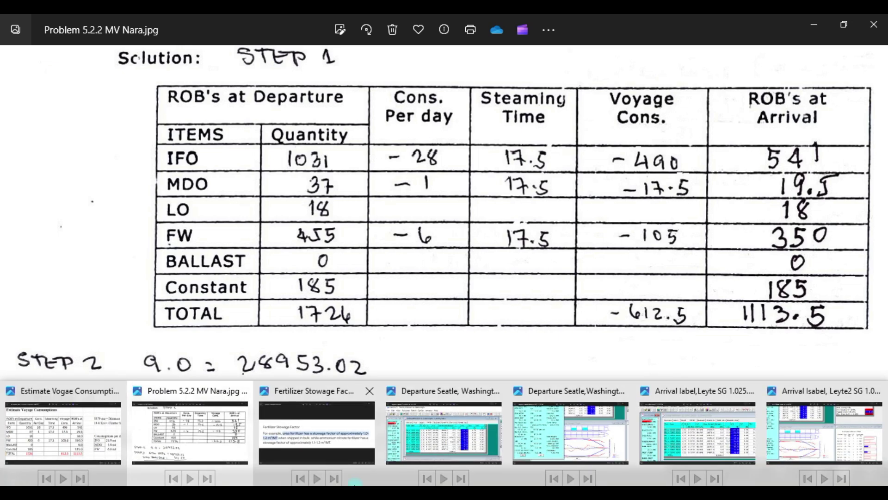
left_click(400, 433)
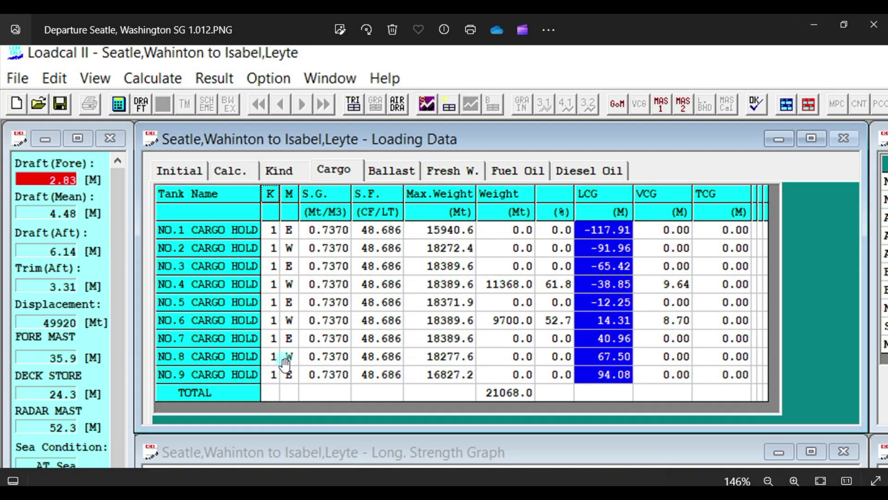
left_click(813, 26)
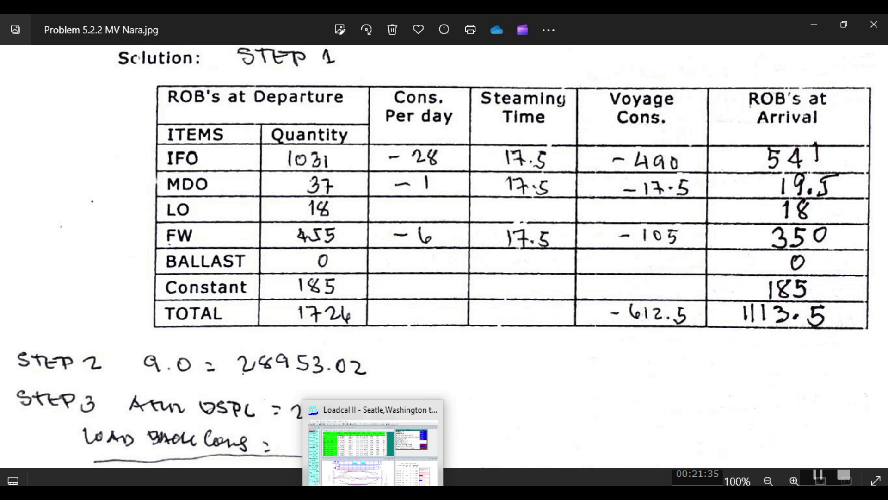
left_click(368, 444)
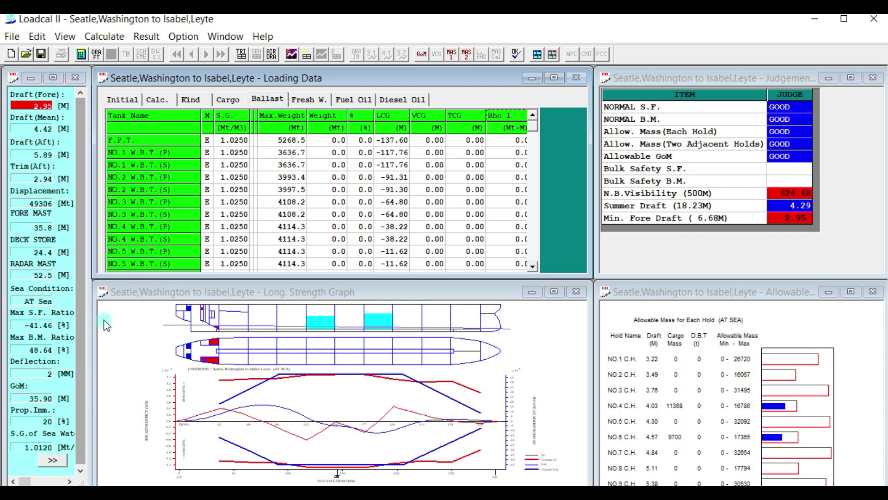
- Set the specific gravity of sea water to 1.026 in the initial data and recalculate the condition
left_click(124, 100)
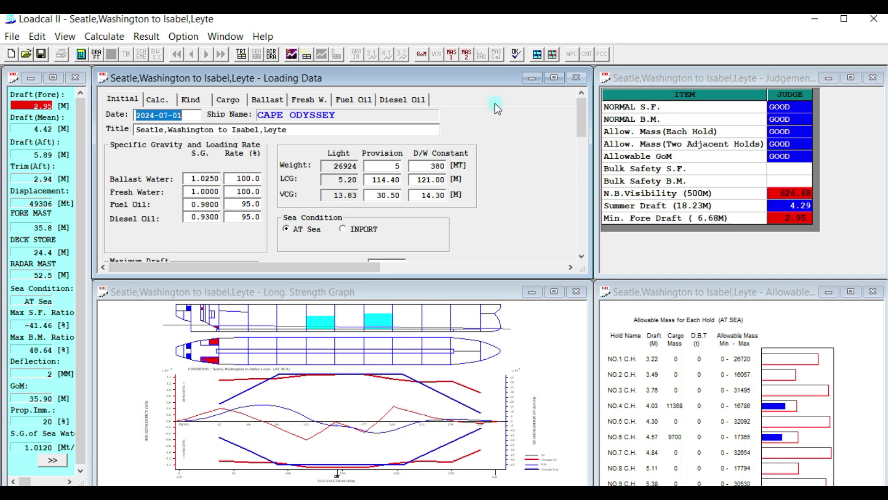
left_click_drag(578, 102, 581, 132)
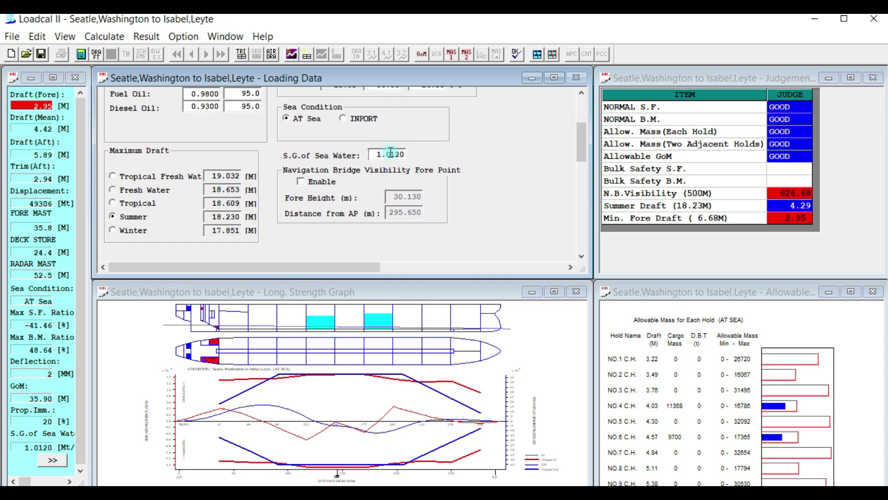
left_click_drag(392, 154, 418, 152)
type("26")
left_click(78, 56)
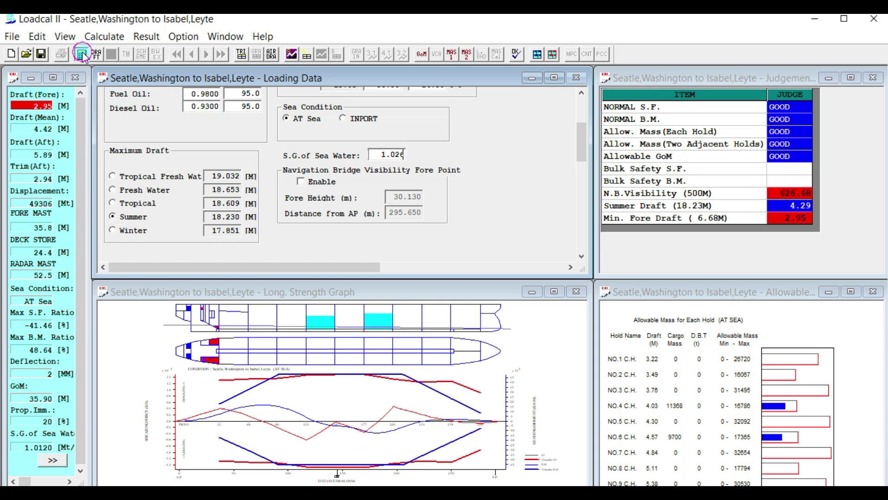
- Save the condition with the 1.026 sea water specific gravity over the existing Seatle,Washington to Isabel,Leyte entry
left_click(41, 54)
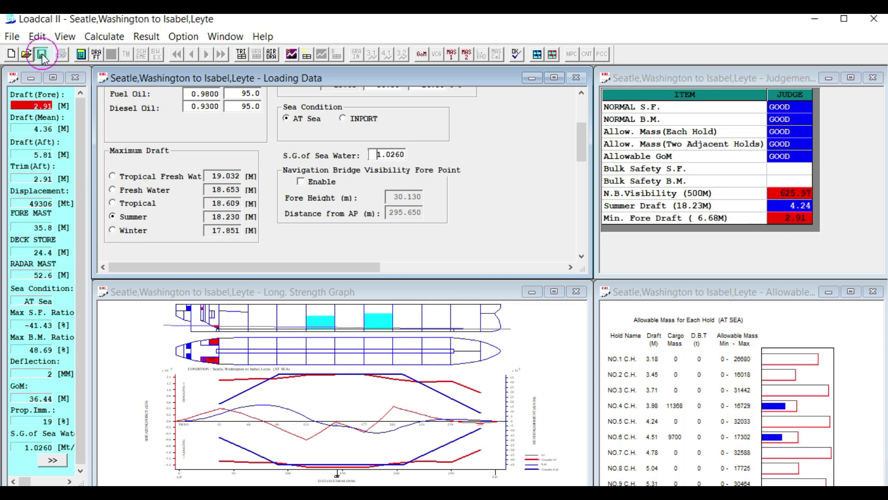
left_click(586, 148)
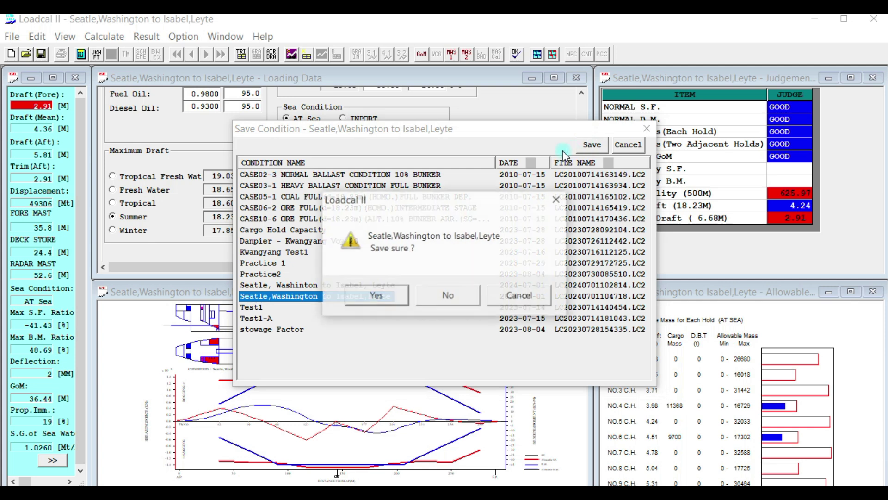
left_click(399, 296)
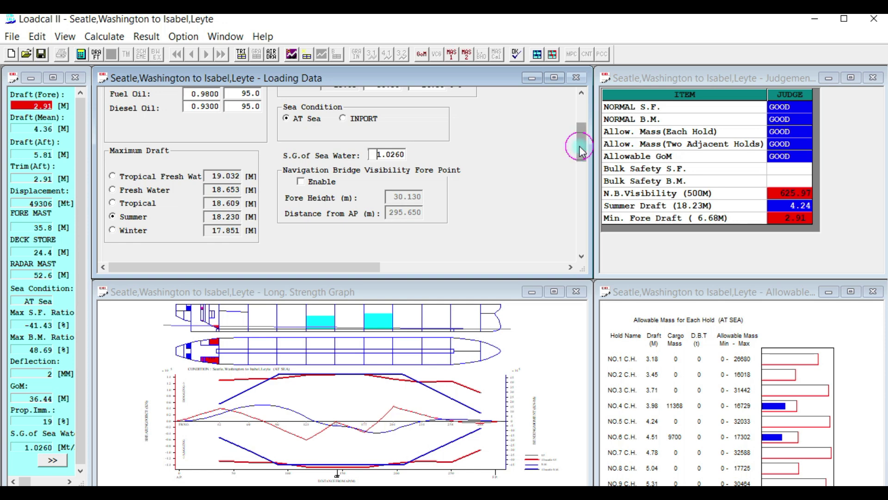
- Review the cargo hold weights together with the calculated drafts, trim and displacement
left_click_drag(579, 152, 585, 116)
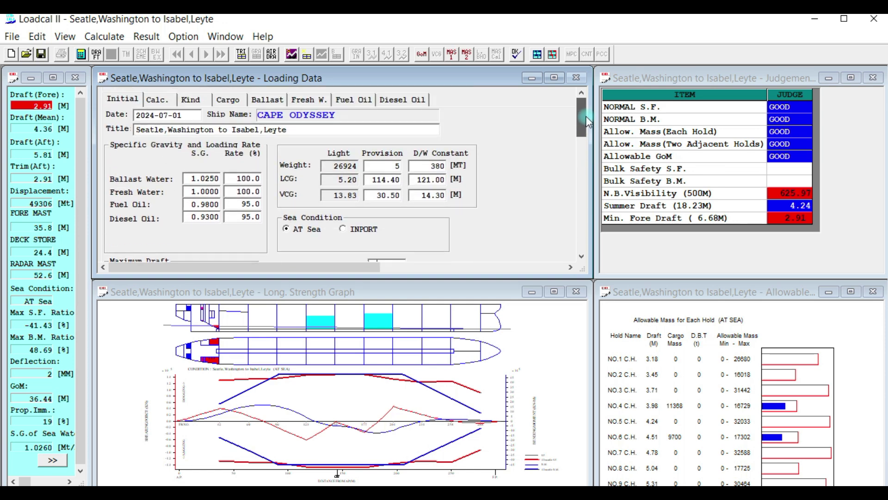
left_click(229, 100)
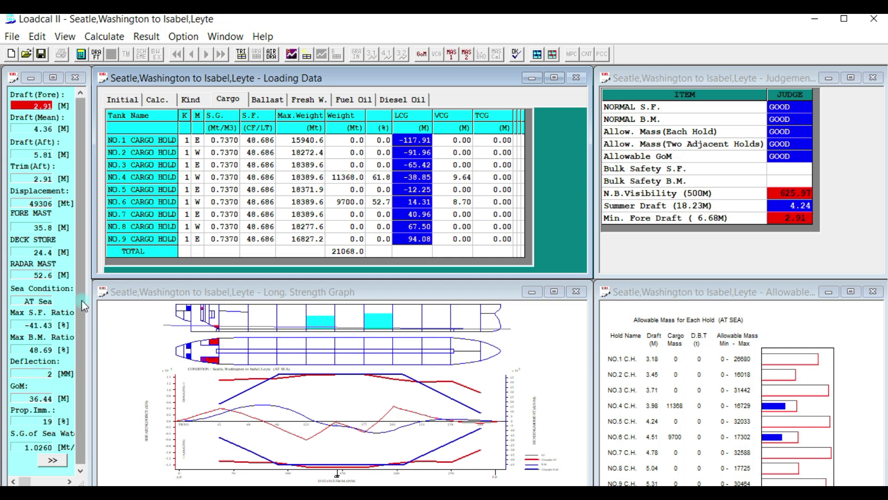
left_click_drag(81, 273, 82, 278)
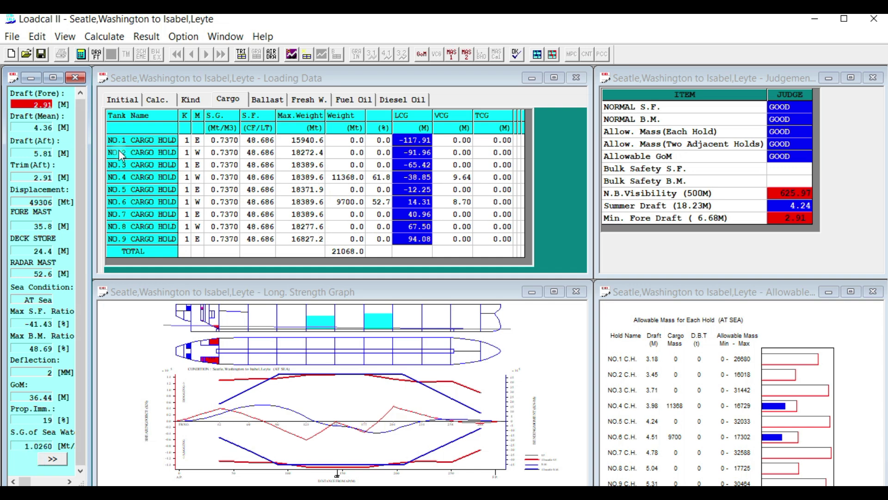
- Set the specific gravity of sea water to 1.025 in the initial data, recalculate the condition and display the cargo hold data
left_click(123, 100)
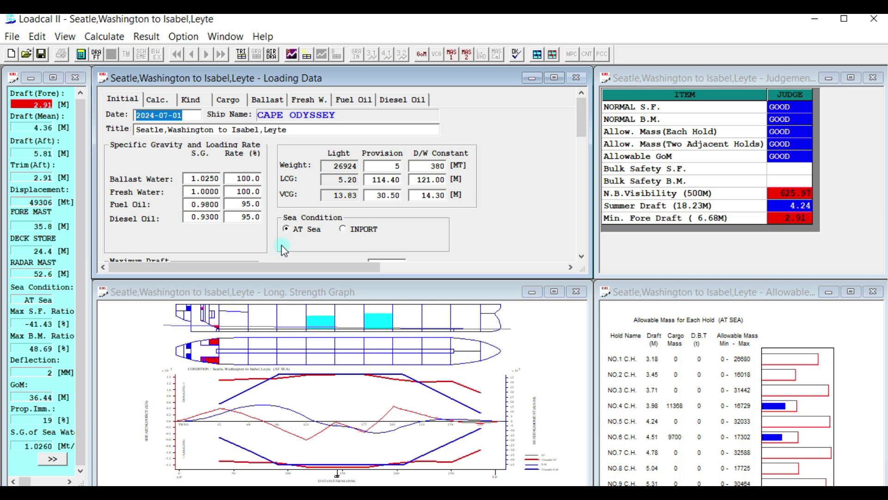
left_click_drag(584, 124, 580, 140)
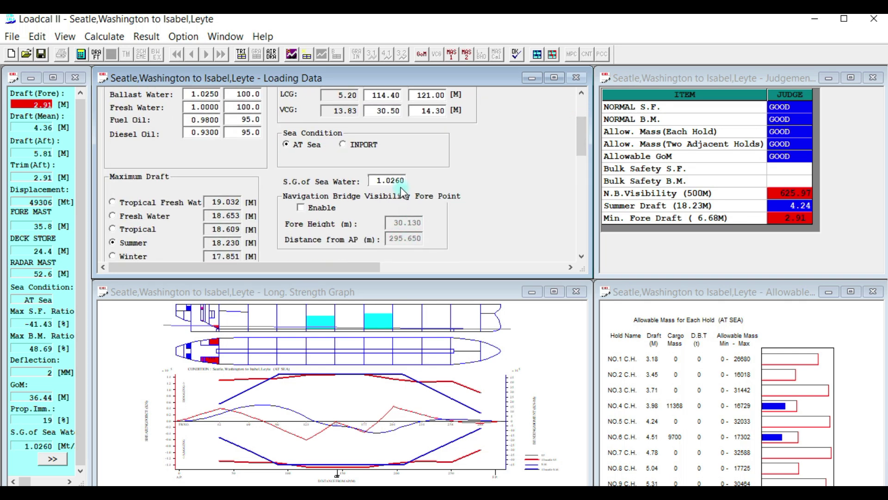
left_click_drag(397, 181, 405, 180)
type("5")
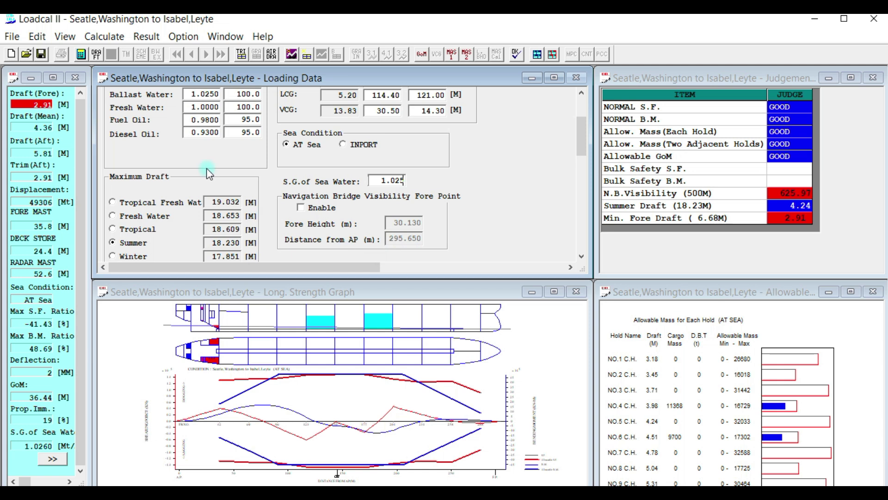
left_click(81, 55)
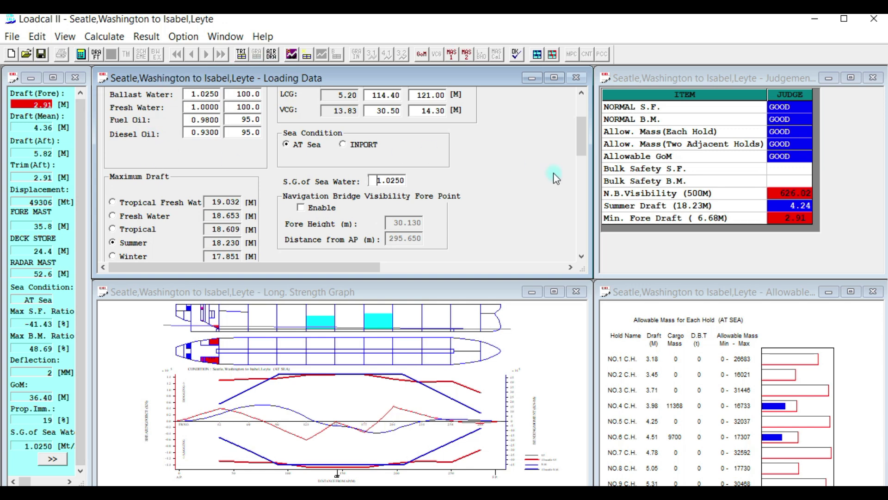
left_click_drag(577, 141, 578, 114)
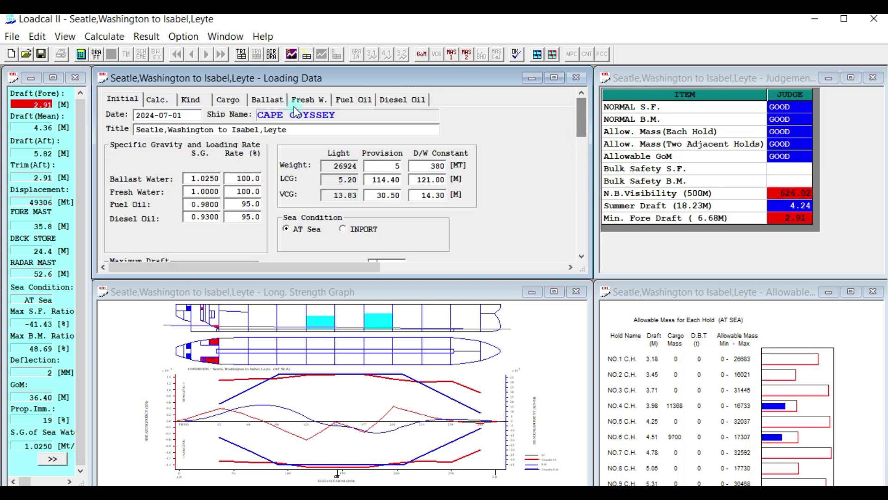
left_click(229, 100)
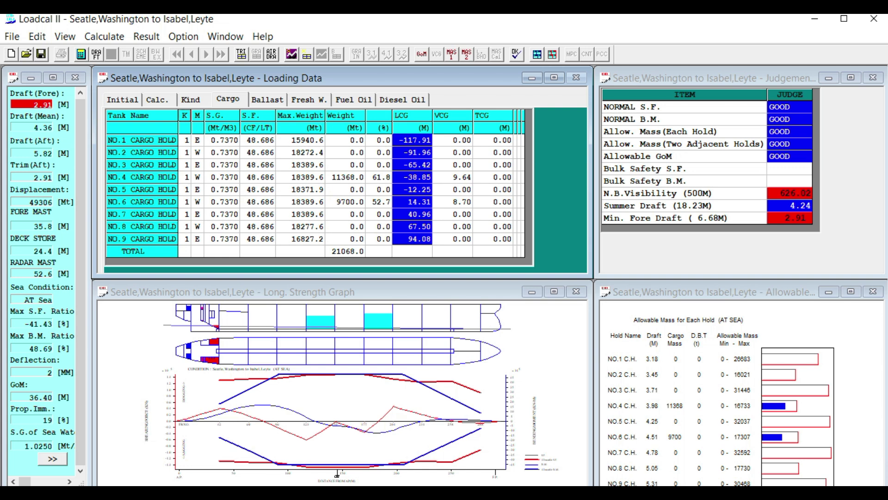
- Review the departure displacement, maximum cargo and draft working in the Problem 5.2.2 MV Nara image and return to Loadcal II
mouse_move(337, 493)
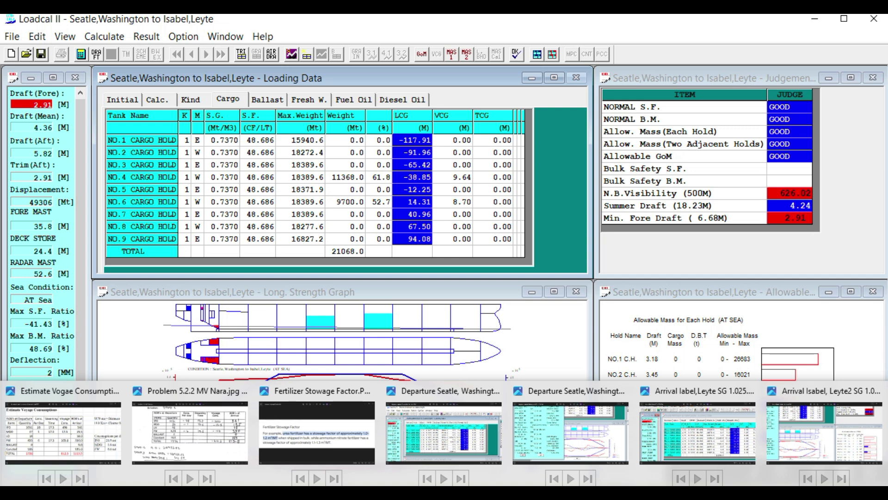
left_click(203, 439)
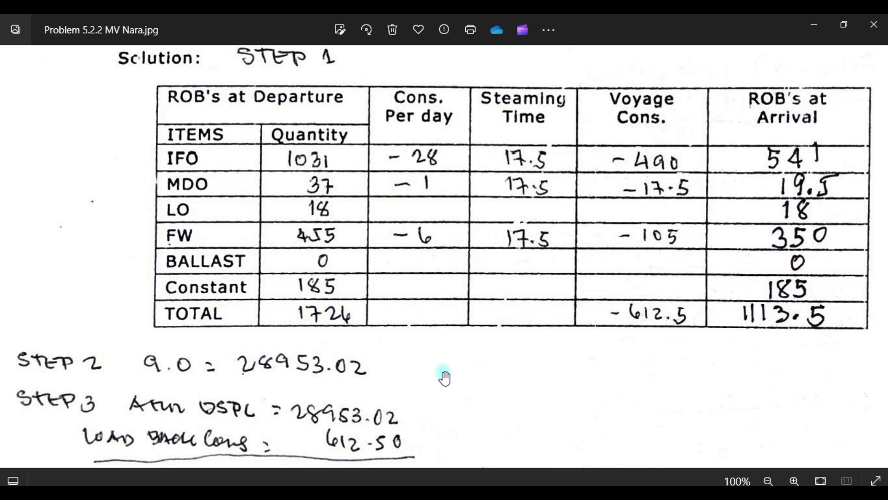
left_click_drag(570, 389, 549, 113)
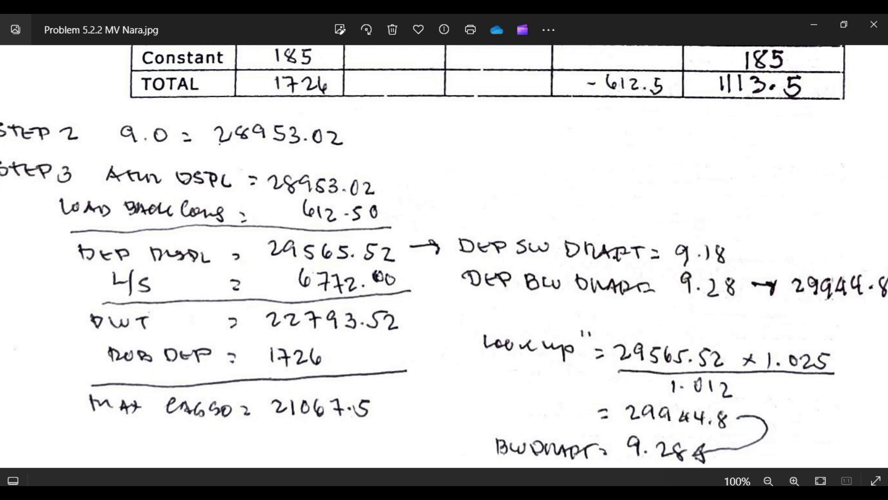
mouse_move(361, 484)
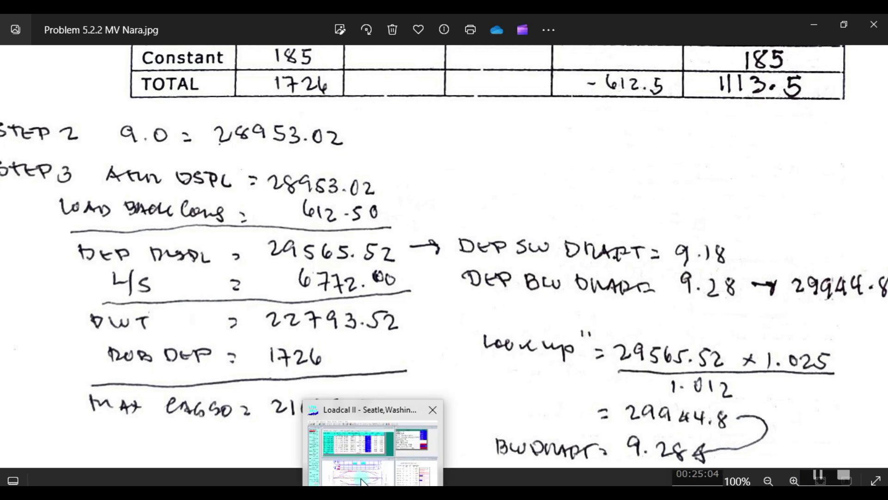
left_click(352, 455)
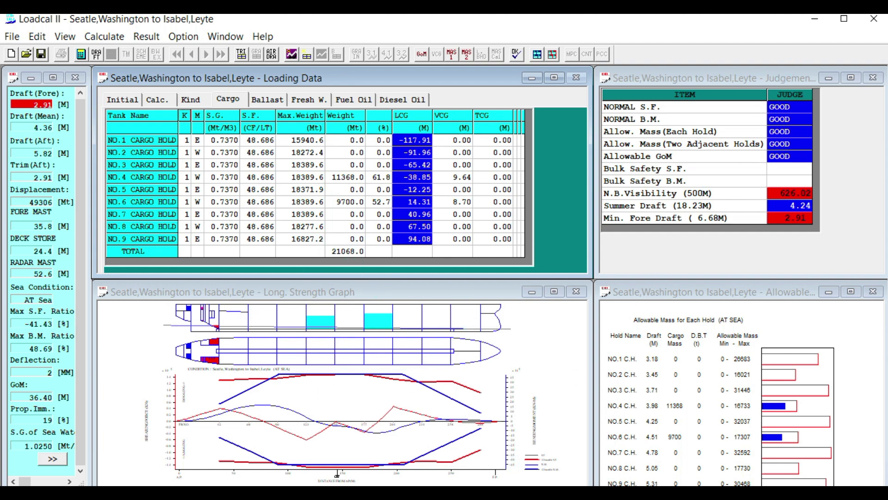
- Reopen the Problem 5.2.2 MV Nara image and examine the whole page with its voyage data, ROB table and solution steps
mouse_move(361, 483)
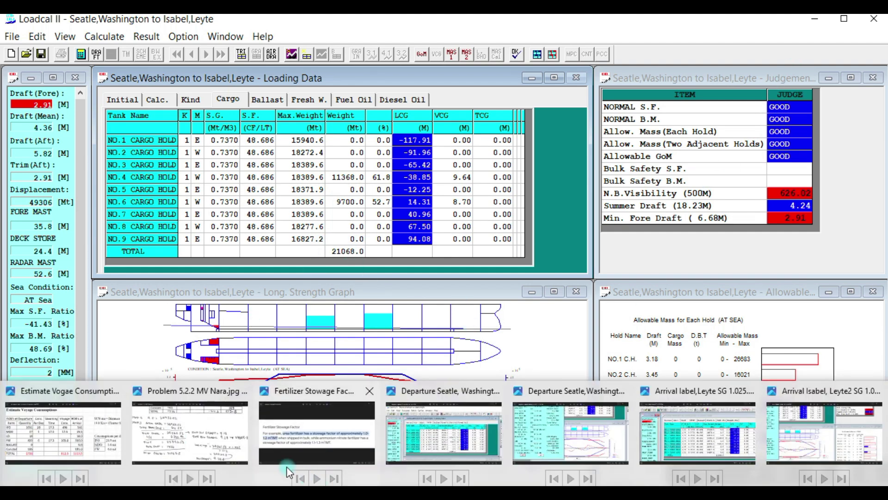
left_click(228, 442)
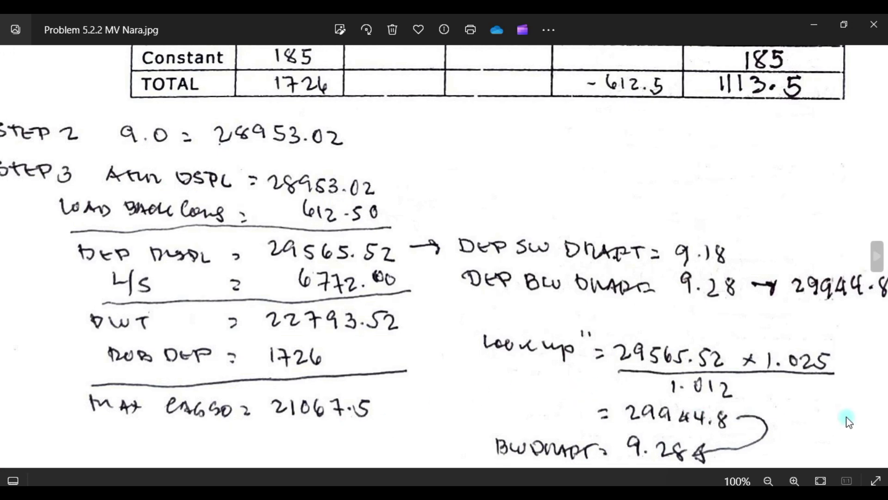
scroll(848, 422, "down", 2)
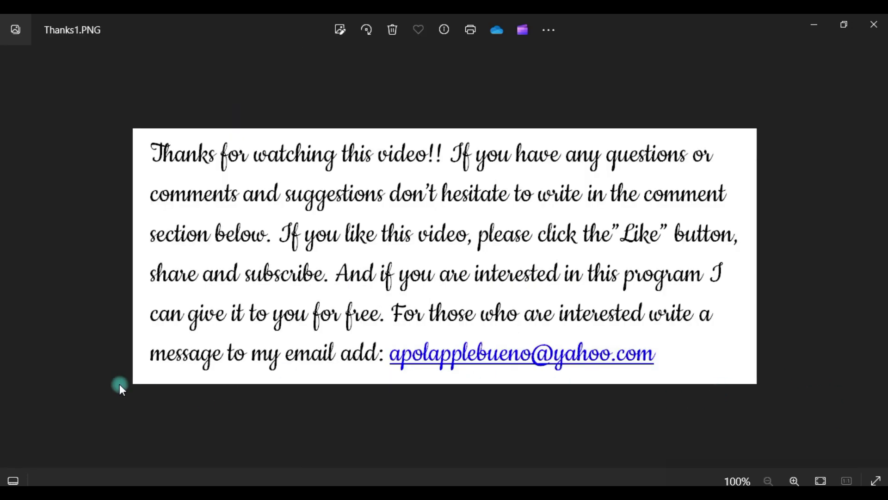
left_click(14, 260)
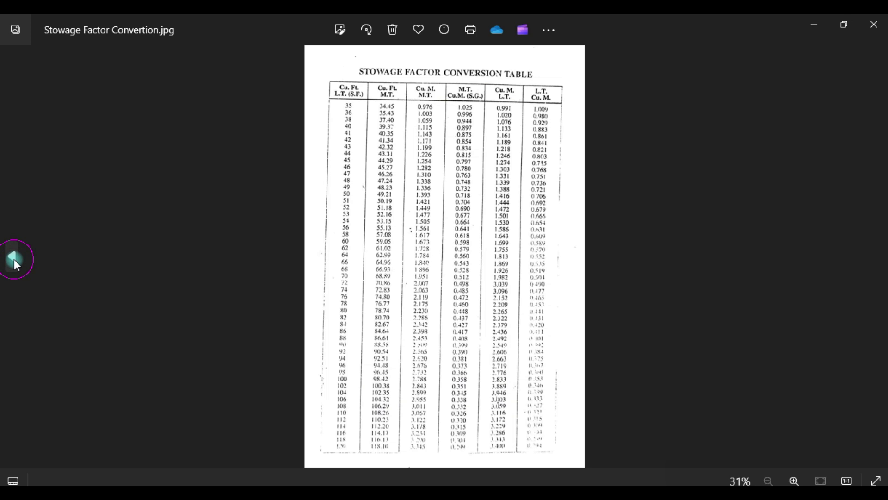
left_click(13, 257)
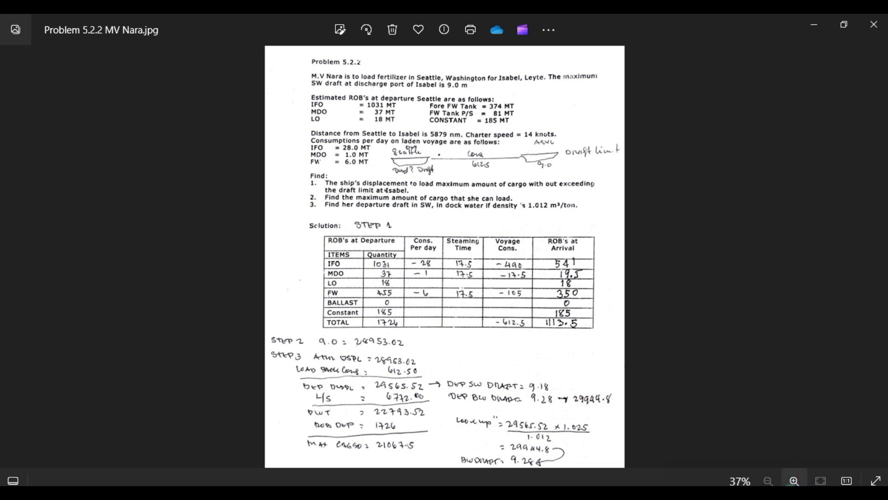
left_click(468, 306)
left_click(473, 293)
- View the Fertilizer Stowage Factor image and the estimated voyage consumption table for Seatle to Isabel
mouse_move(416, 492)
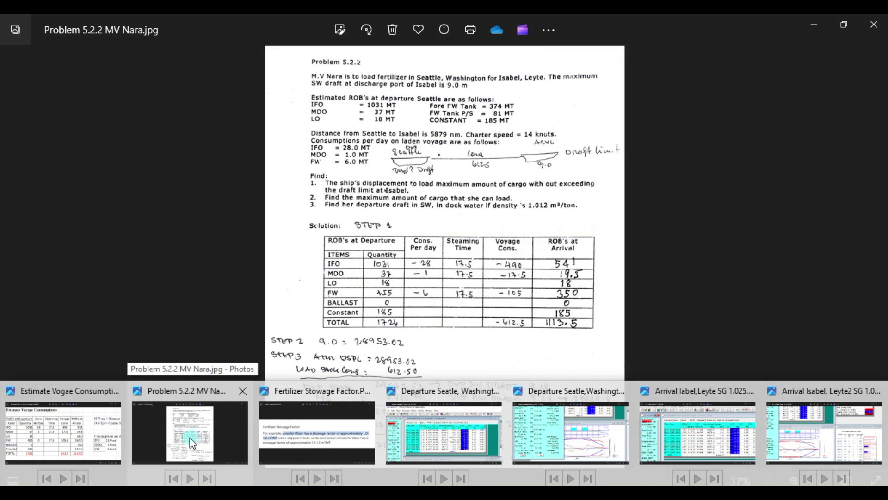
mouse_move(284, 465)
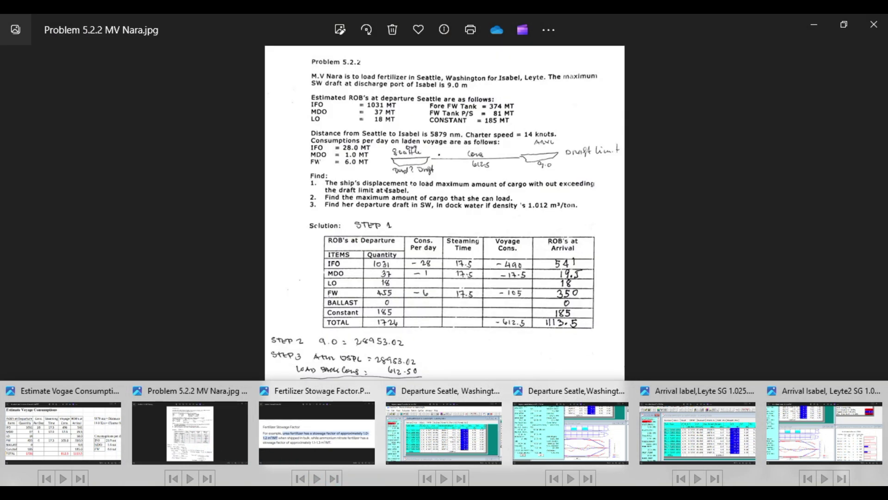
left_click(269, 465)
left_click(289, 436)
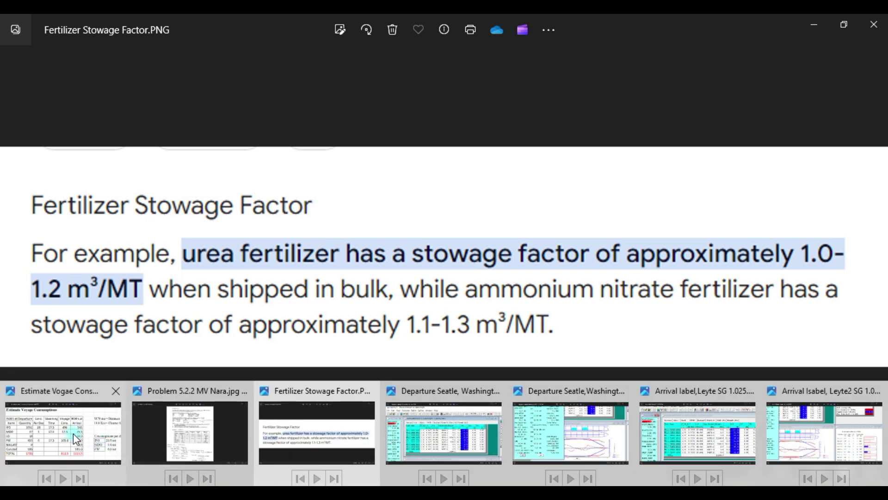
left_click(70, 433)
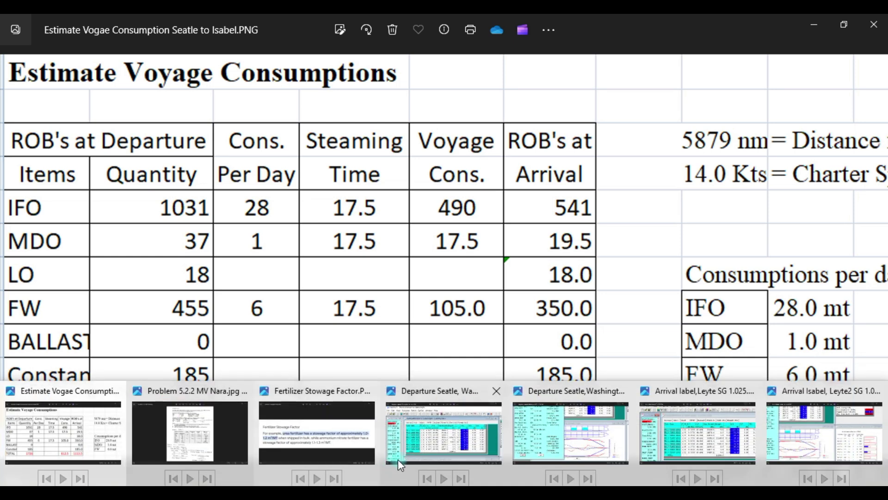
mouse_move(414, 448)
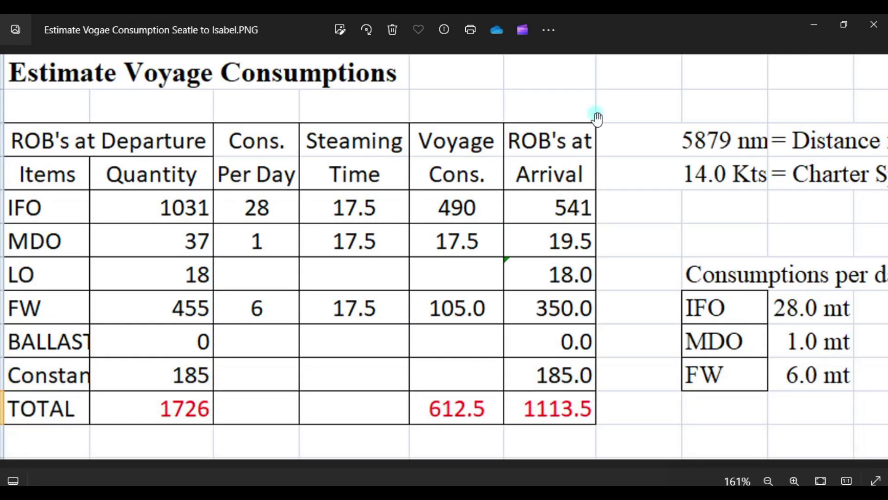
- Minimize the open image windows and Loadcal II to clear the desktop
left_click(818, 24)
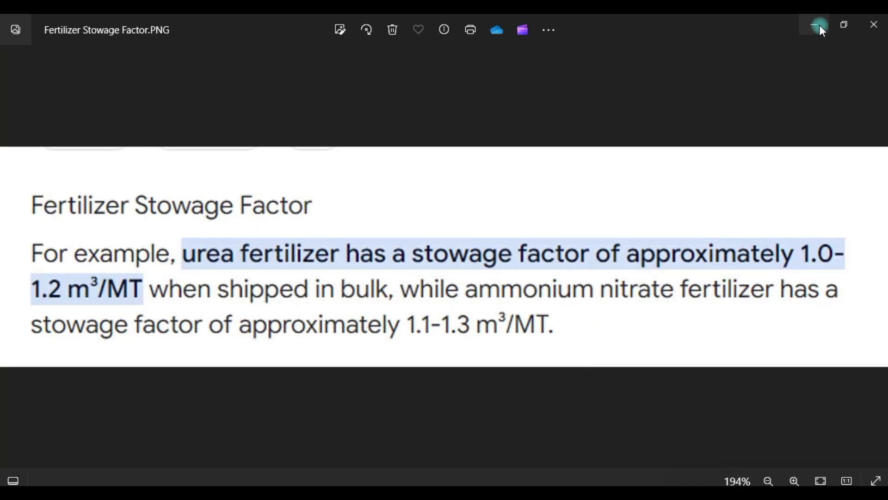
left_click(818, 25)
left_click(813, 23)
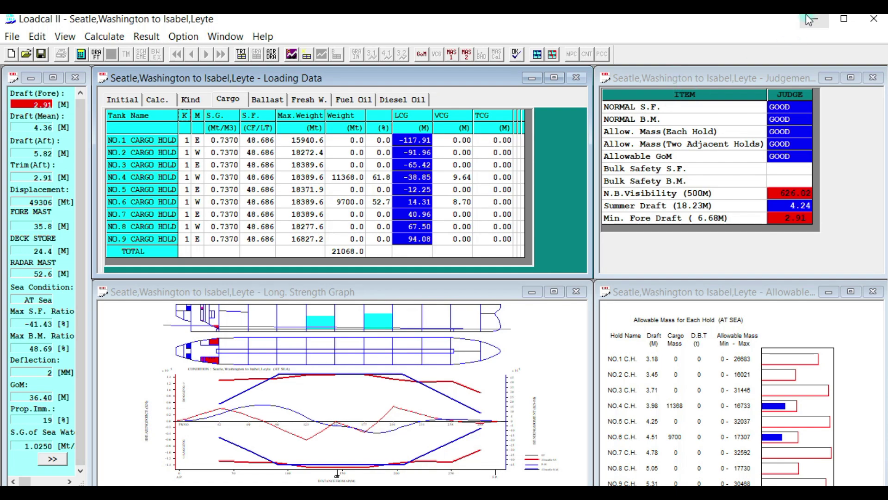
left_click(813, 23)
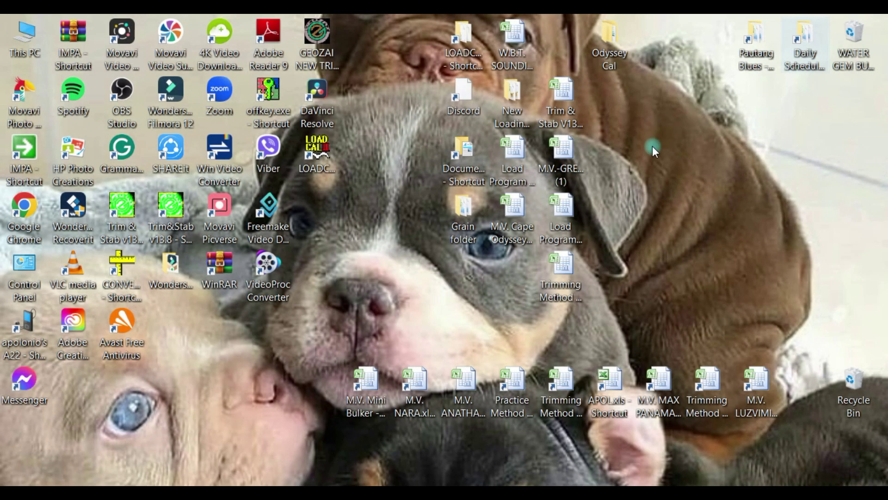
- Open the Departure Seatle, Washington SG 1.012 image and examine its drafts, cargo weights, longitudinal strength graph and judgement table
mouse_move(444, 492)
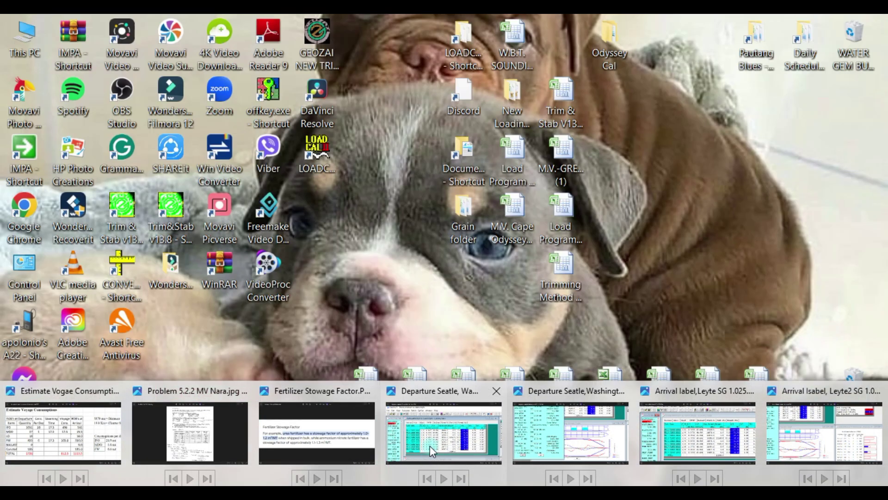
left_click(431, 447)
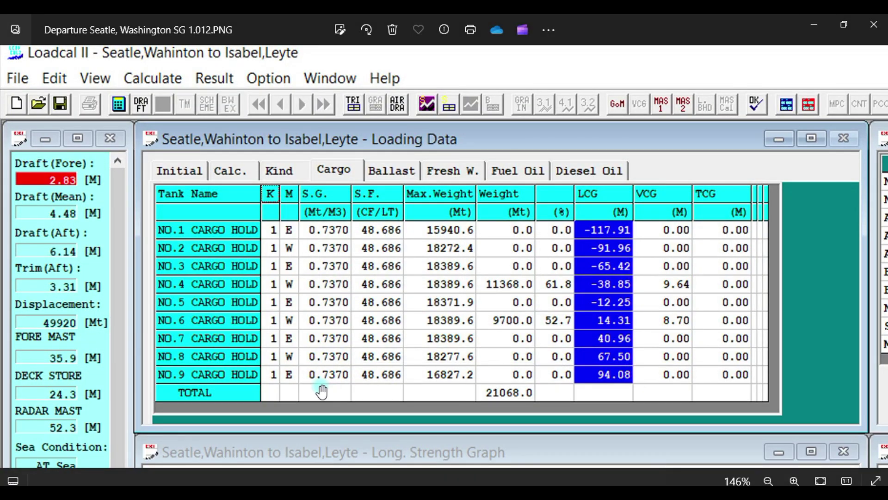
left_click_drag(163, 422, 167, 218)
left_click_drag(173, 380, 175, 317)
left_click_drag(187, 382, 221, 275)
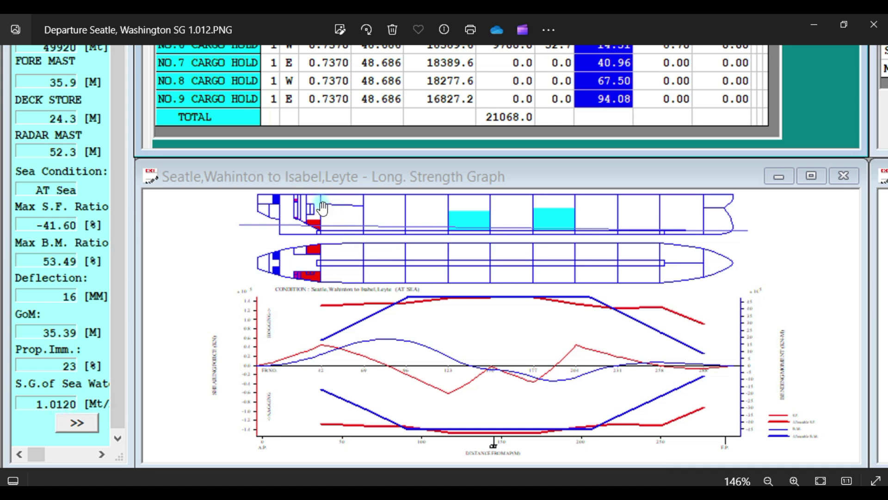
scroll(333, 220, "up", 1)
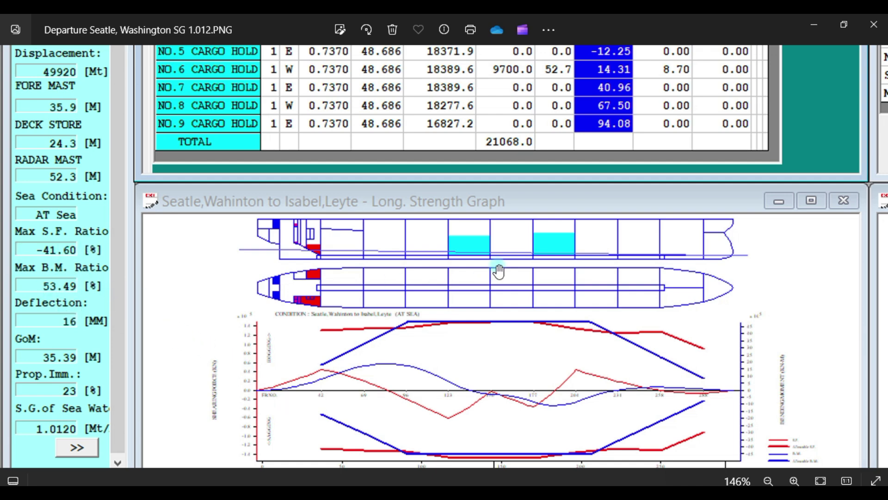
scroll(502, 250, "up", 5)
scroll(748, 326, "right", 8)
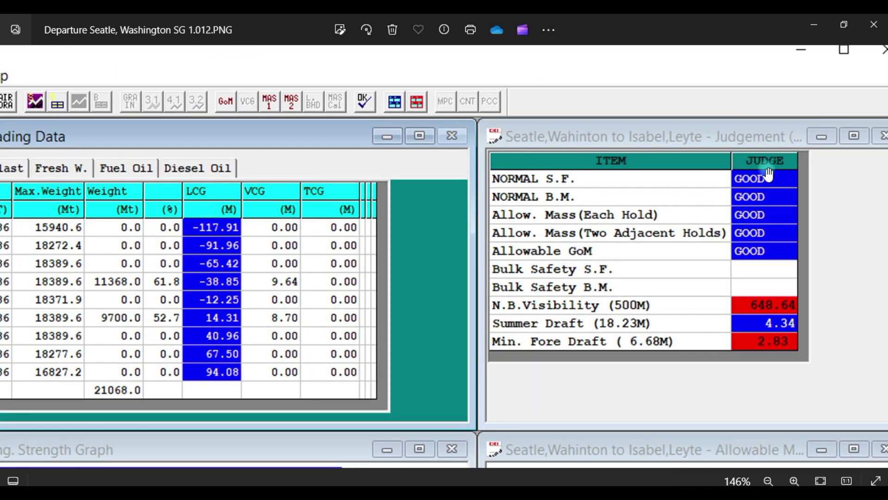
- Review the departure image's cargo hold weights, draft and stability values, sea water density and longitudinal strength graph once more
left_click_drag(162, 326, 817, 302)
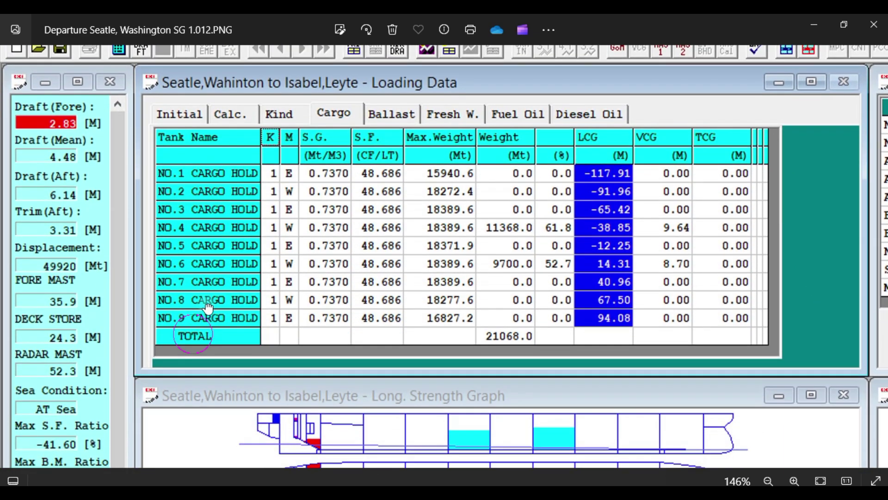
left_click_drag(192, 353, 230, 203)
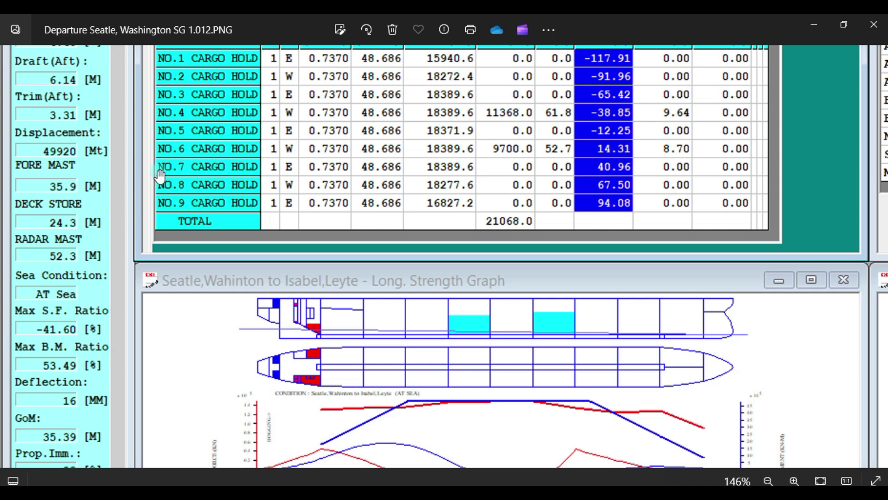
left_click_drag(168, 159, 169, 161)
left_click_drag(183, 354, 222, 198)
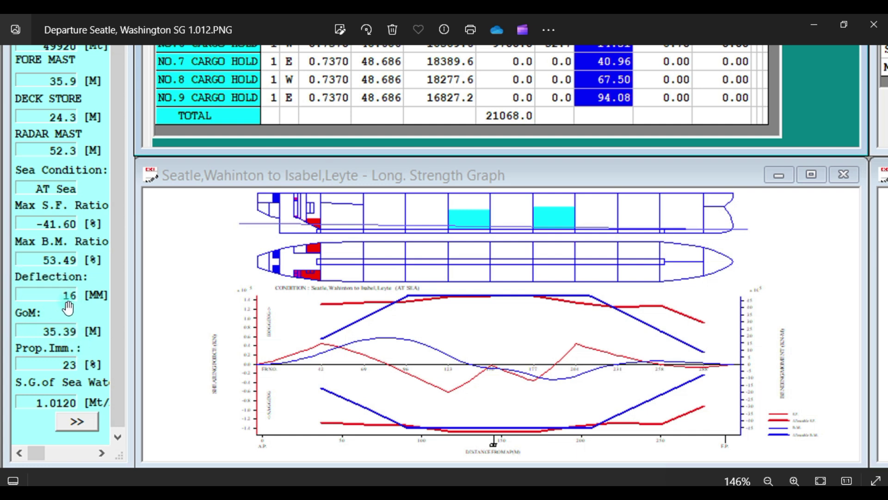
left_click_drag(347, 67, 414, 284)
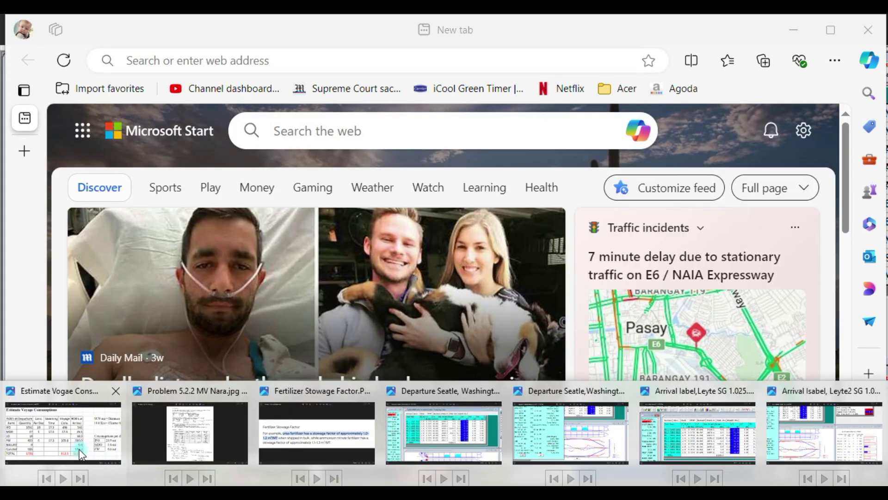
- View the estimated voyage consumption image for Seatle to Isabel, including its arrival ROBs, and minimize it and the browser window
left_click(78, 450)
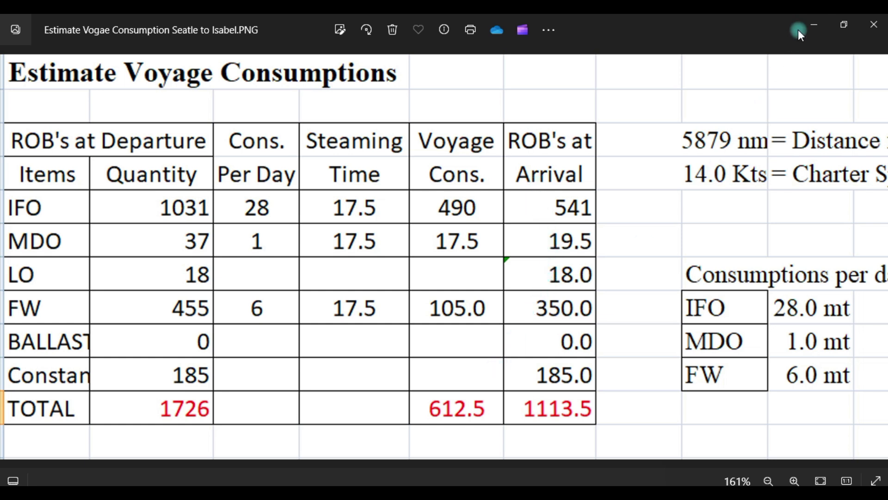
left_click(813, 26)
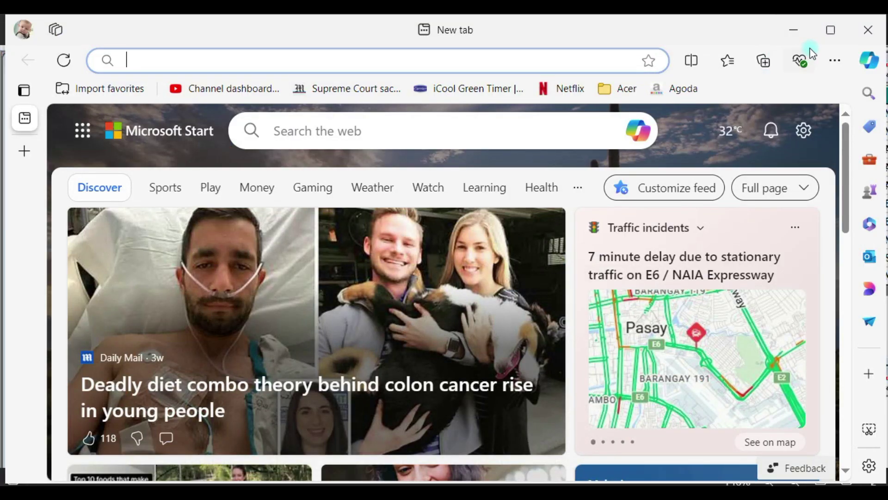
left_click(793, 28)
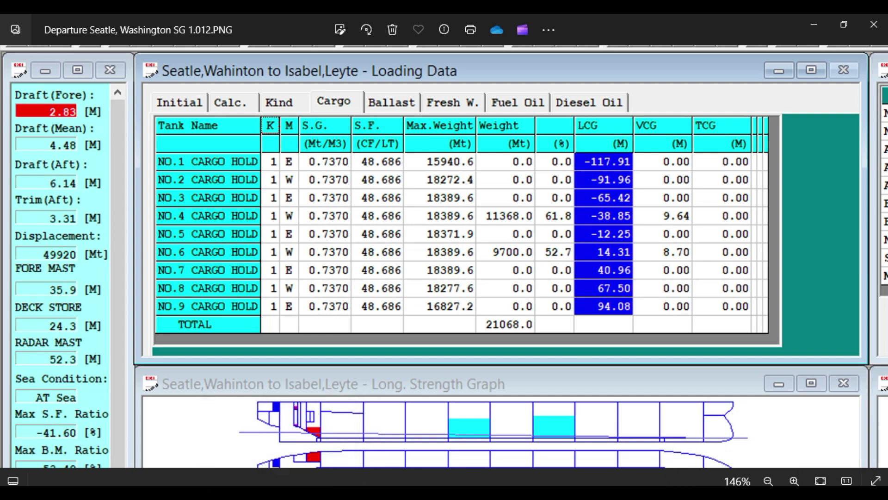
- Switch to the Loadcal II window with the Seatle, Washington to Isabel, Leyte loading condition
mouse_move(324, 495)
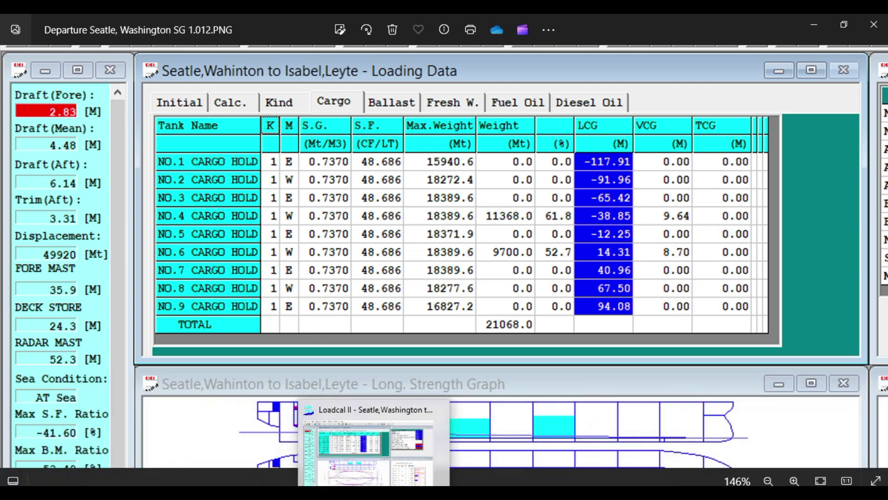
left_click(362, 458)
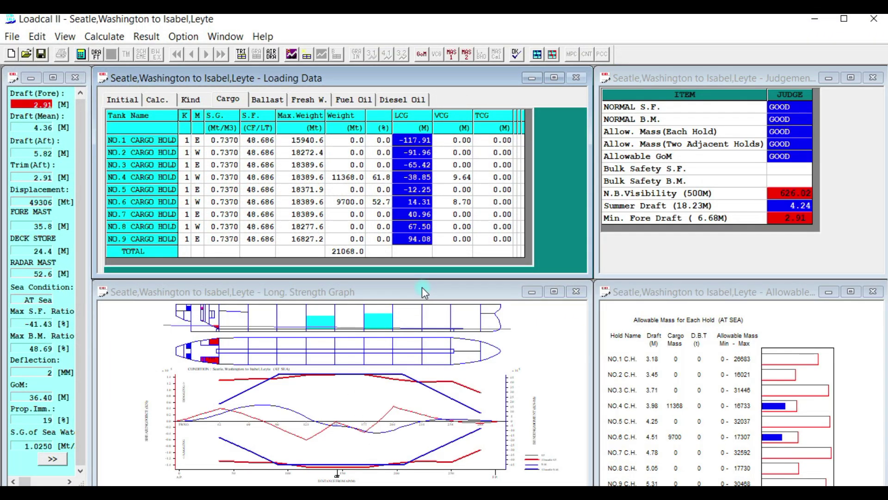